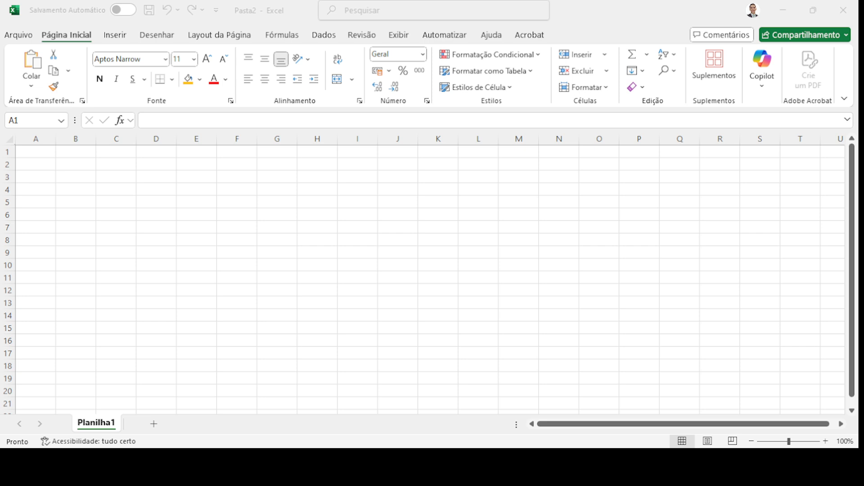
# Step: Select columns A through J one at a time to show how columns are lettered
pyautogui.click(37, 139)
pyautogui.click(77, 138)
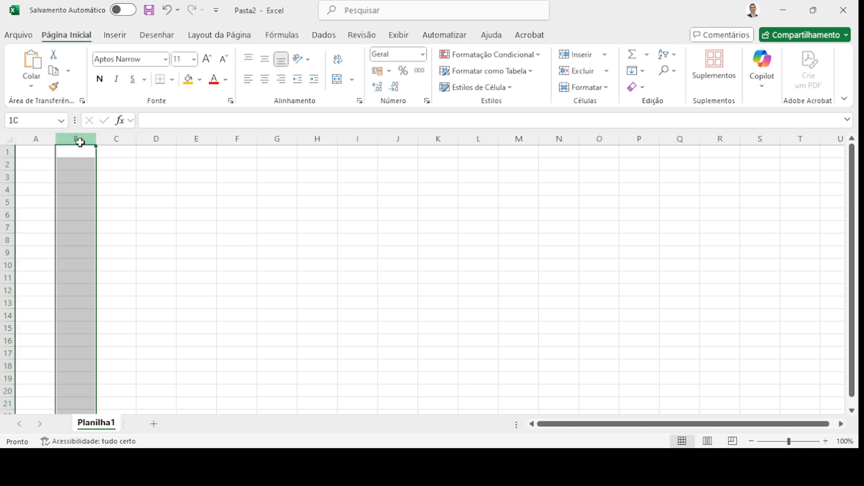
pyautogui.click(120, 138)
pyautogui.click(164, 138)
pyautogui.click(193, 139)
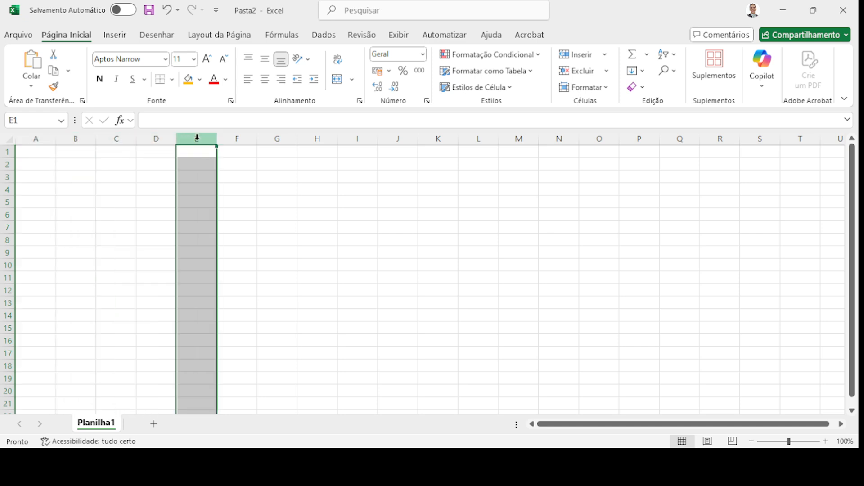
pyautogui.click(230, 138)
pyautogui.click(276, 138)
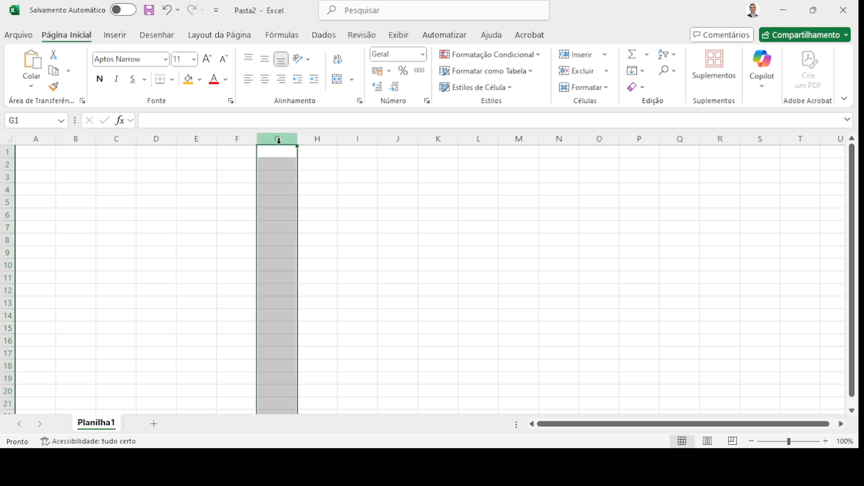
pyautogui.click(316, 137)
pyautogui.click(357, 138)
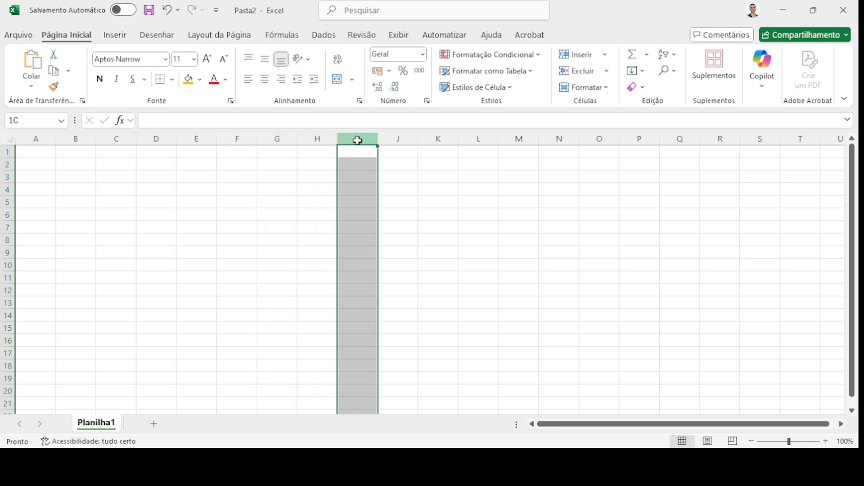
pyautogui.click(396, 138)
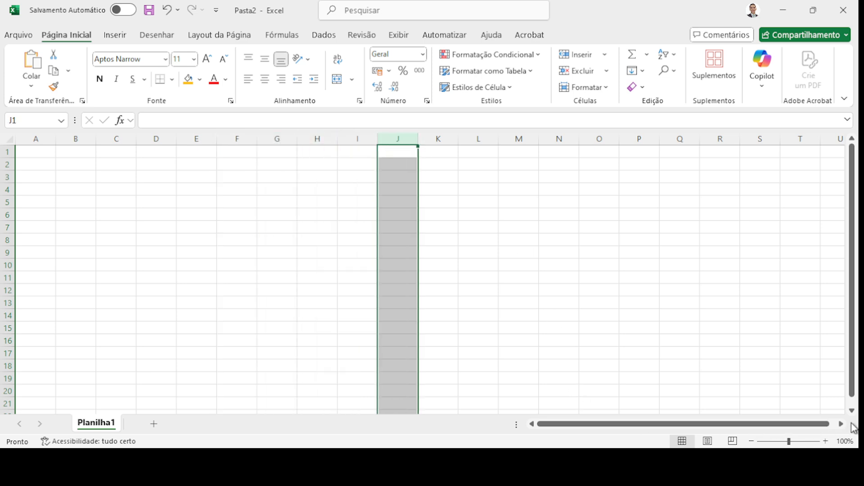
# Step: Select columns Z, AA, AB, AC, AD and BA one at a time to examine the lettering after Z
pyautogui.moveTo(841, 425); pyautogui.dragTo(841, 427)
pyautogui.click(639, 138)
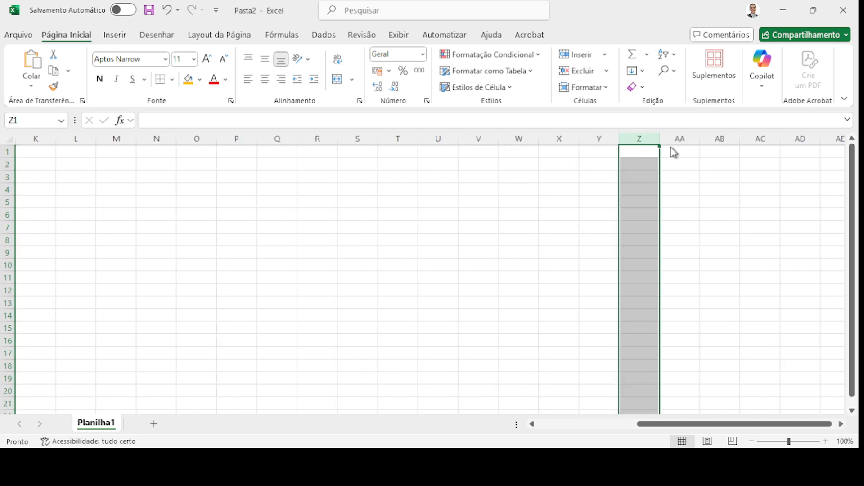
pyautogui.click(687, 137)
pyautogui.click(720, 138)
pyautogui.click(761, 138)
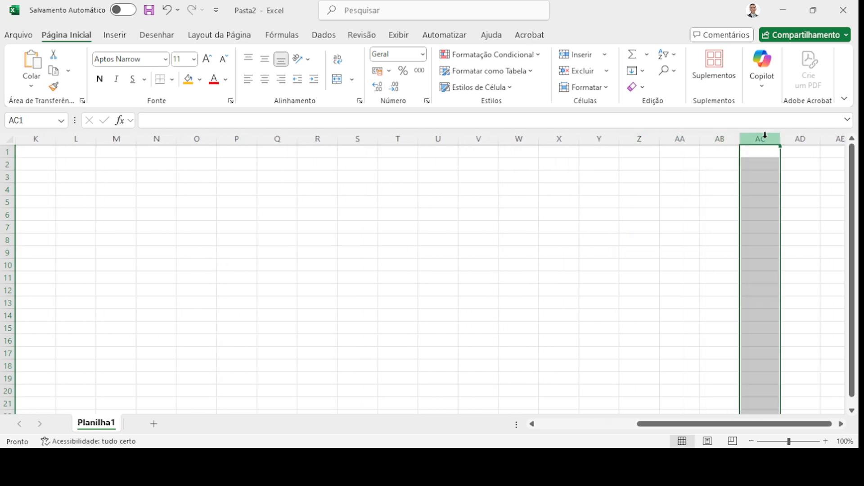
pyautogui.click(792, 136)
pyautogui.moveTo(841, 425); pyautogui.dragTo(841, 426)
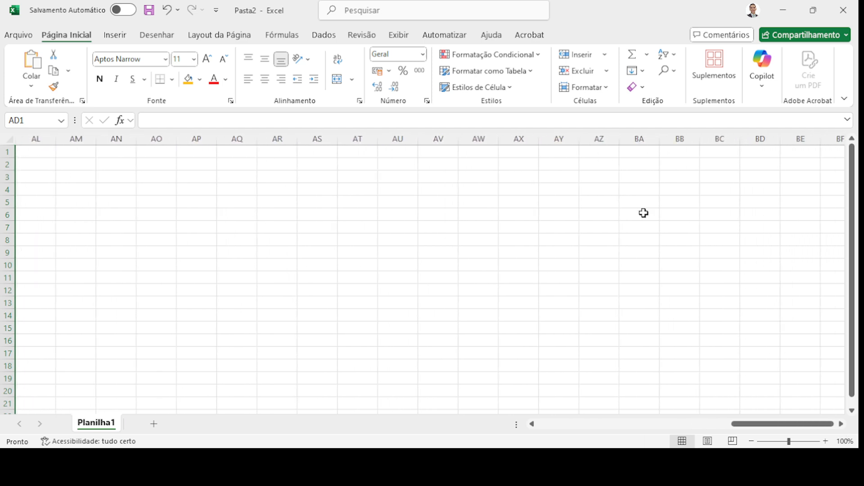
pyautogui.click(634, 138)
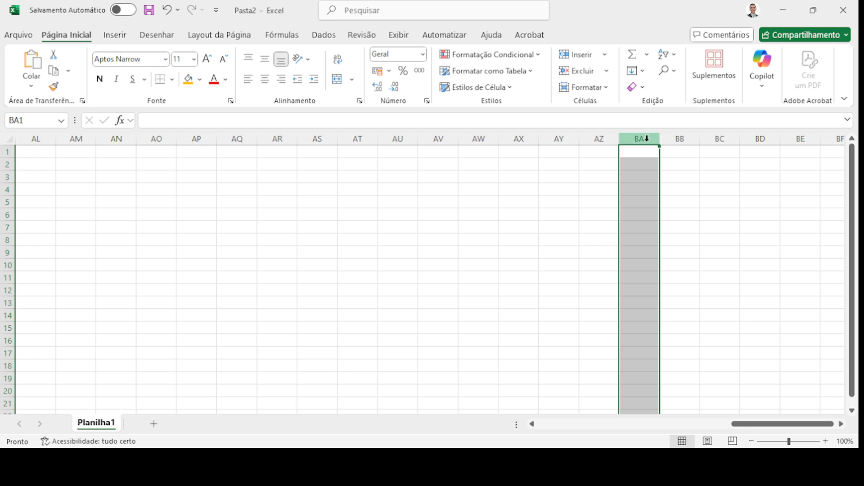
# Step: Go back to the start of the sheet and select columns A and B, and rows 1 and 2 in turn
pyautogui.moveTo(741, 425); pyautogui.dragTo(524, 426)
pyautogui.moveTo(24, 139); pyautogui.dragTo(73, 138)
pyautogui.click(73, 138)
pyautogui.click(6, 152)
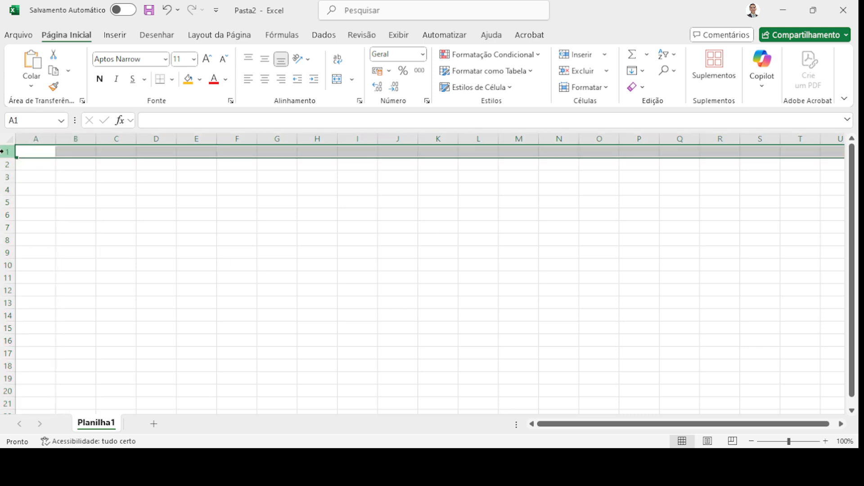
pyautogui.click(7, 165)
pyautogui.moveTo(7, 170); pyautogui.dragTo(6, 170)
pyautogui.click(7, 154)
pyautogui.click(9, 162)
# Step: Compare column A with row 2, select cell C2, and select column C together with row 3 to show their intersection
pyautogui.click(31, 140)
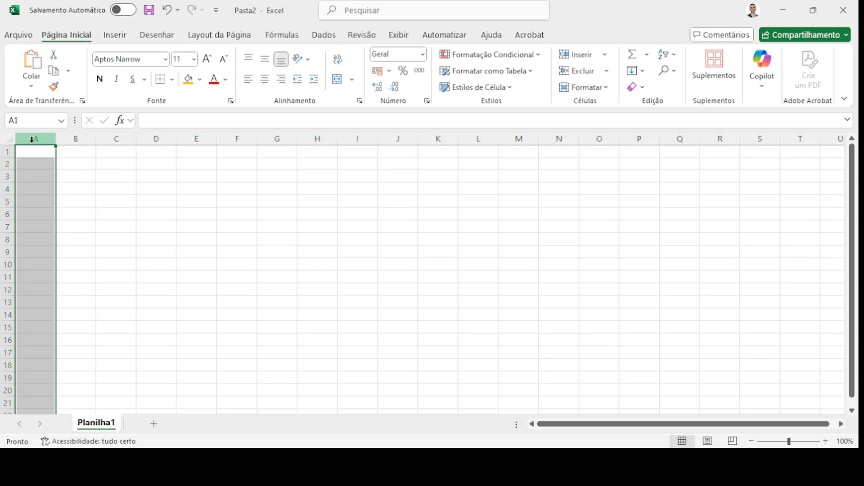
pyautogui.click(6, 163)
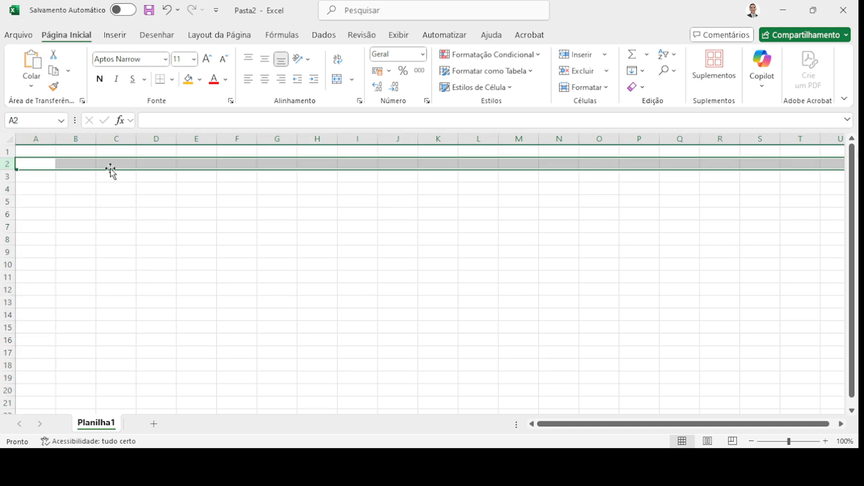
pyautogui.click(114, 165)
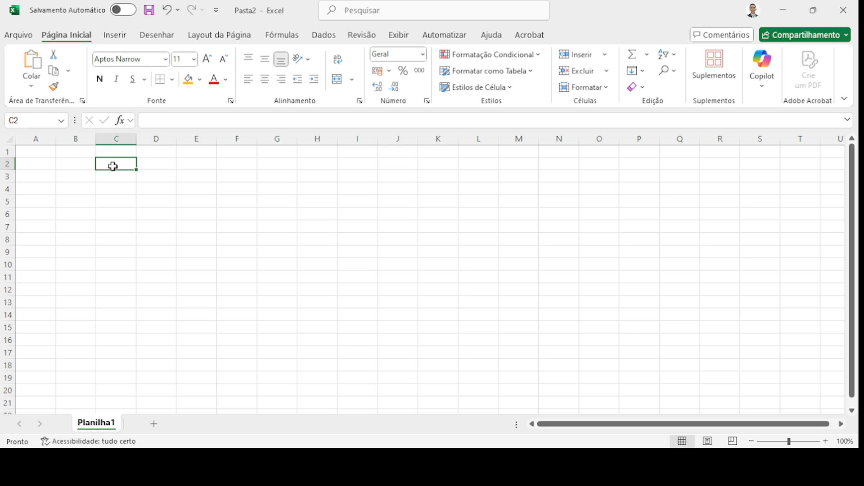
pyautogui.click(122, 138)
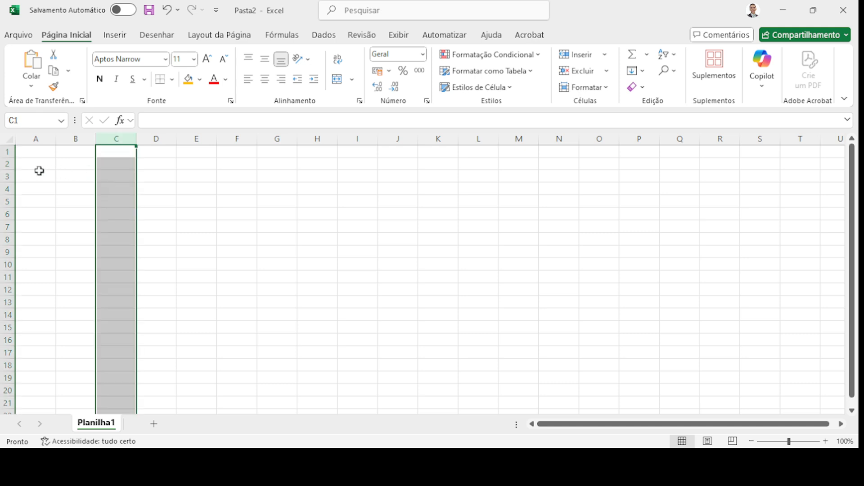
pyautogui.keyDown('ctrl'); pyautogui.click(7, 175); pyautogui.keyUp('ctrl')
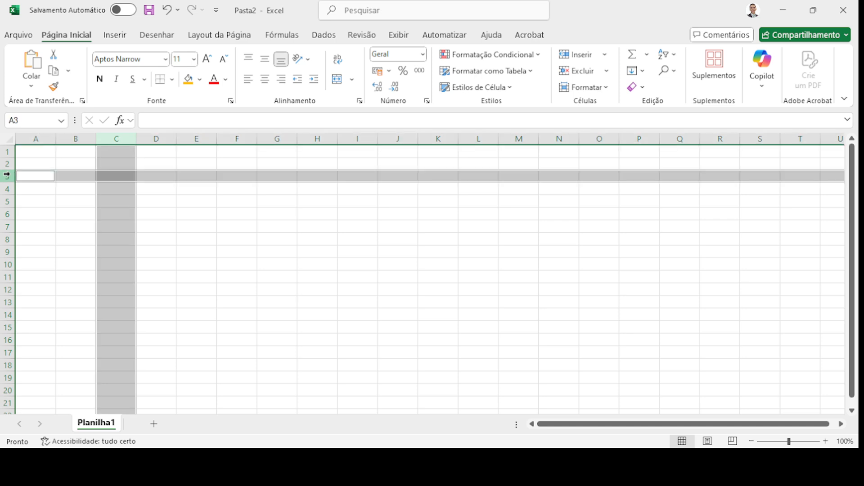
# Step: Fill cells C3, C6 and E3 with the current gold fill colour
pyautogui.click(119, 178)
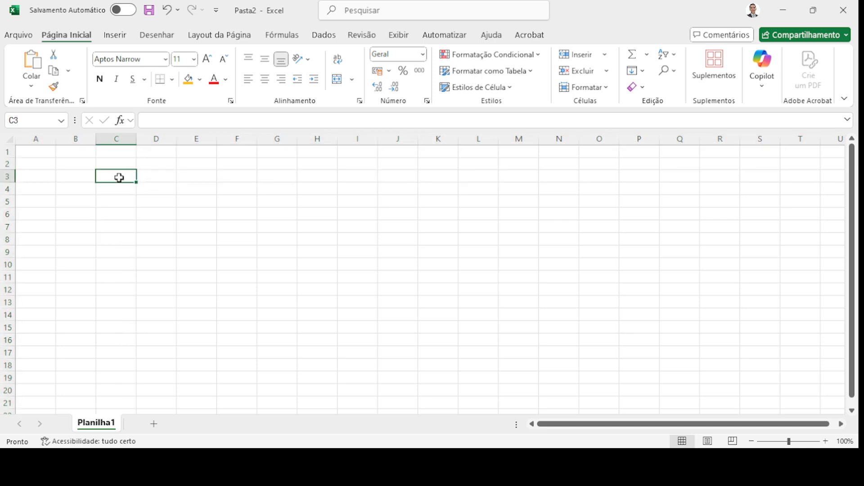
pyautogui.click(188, 79)
pyautogui.click(115, 212)
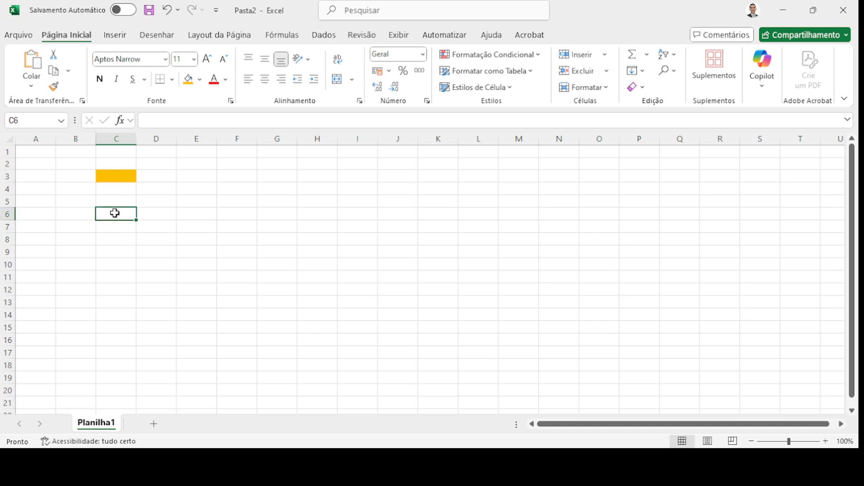
pyautogui.click(188, 79)
pyautogui.click(198, 177)
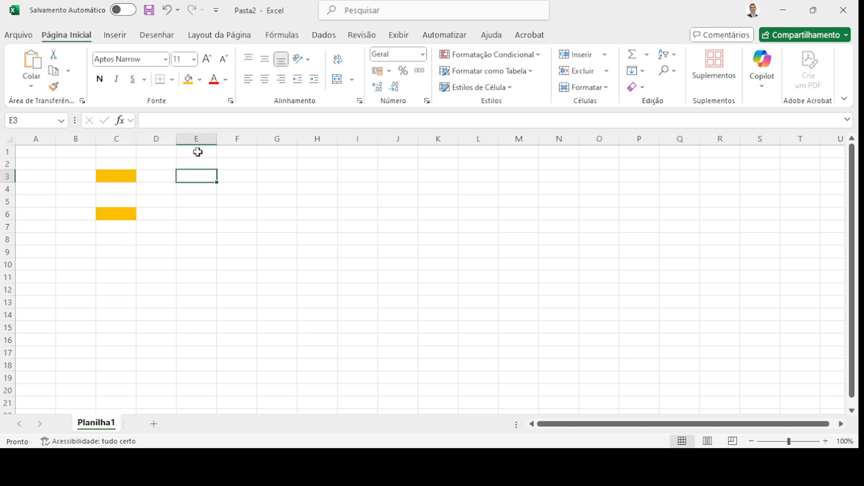
pyautogui.click(189, 81)
pyautogui.hotkey('alt', 'Tab')
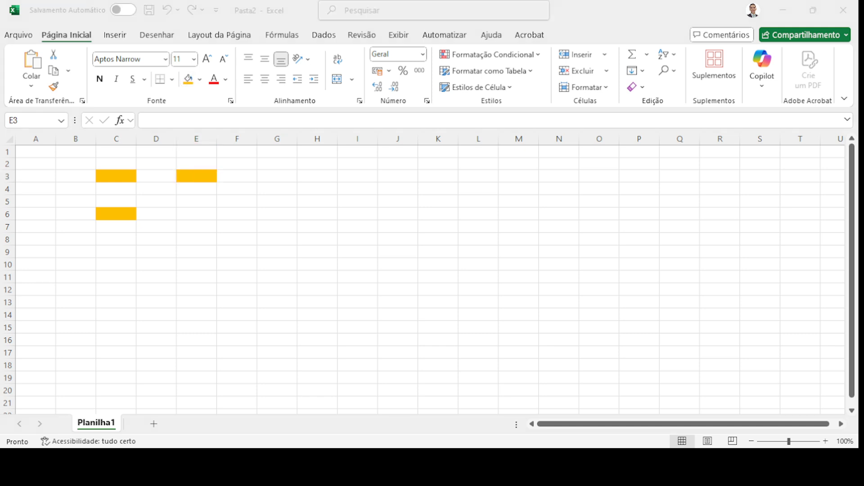
pyautogui.hotkey('alt', 'Tab')
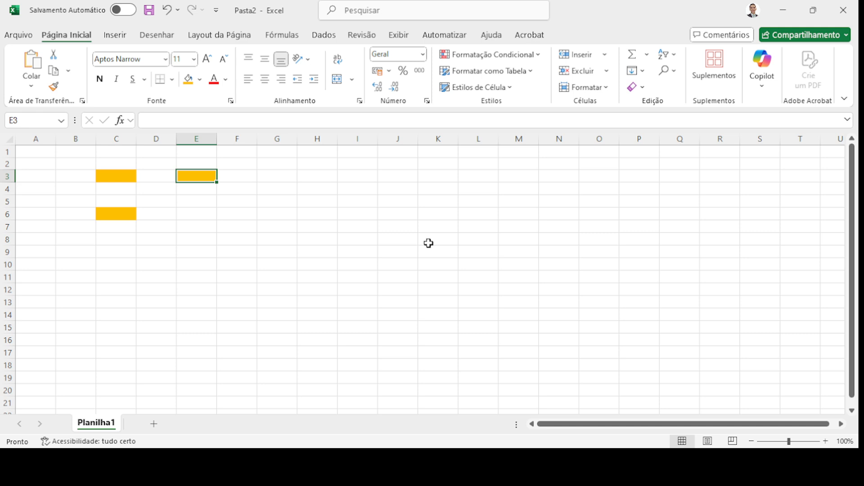
# Step: Select rows 1 to 5 and columns A to D one at a time to review row numbers and column letters
pyautogui.click(8, 153)
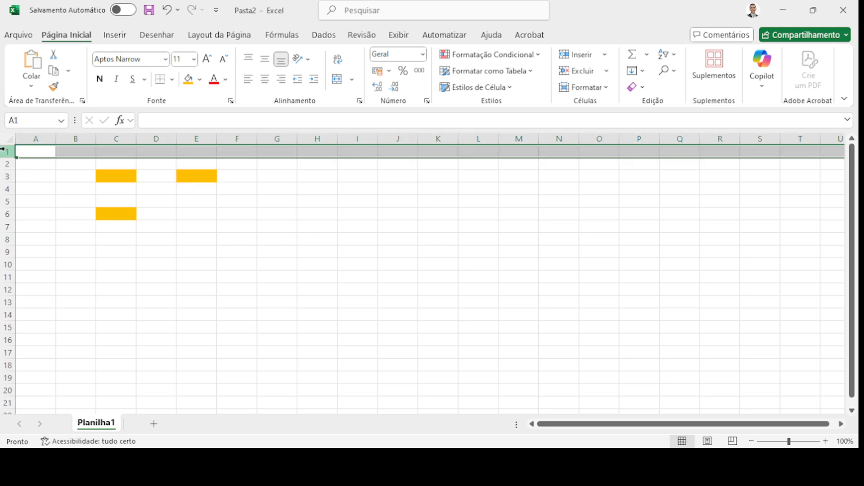
pyautogui.click(5, 163)
pyautogui.click(5, 176)
pyautogui.click(5, 189)
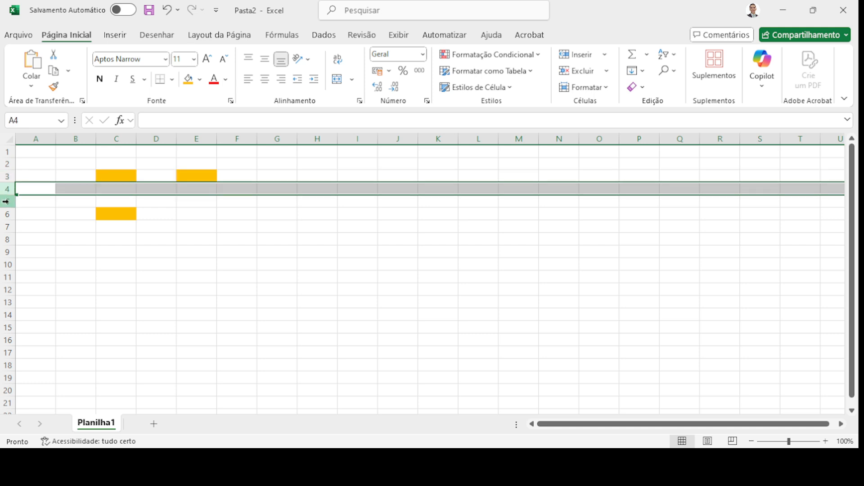
pyautogui.click(6, 202)
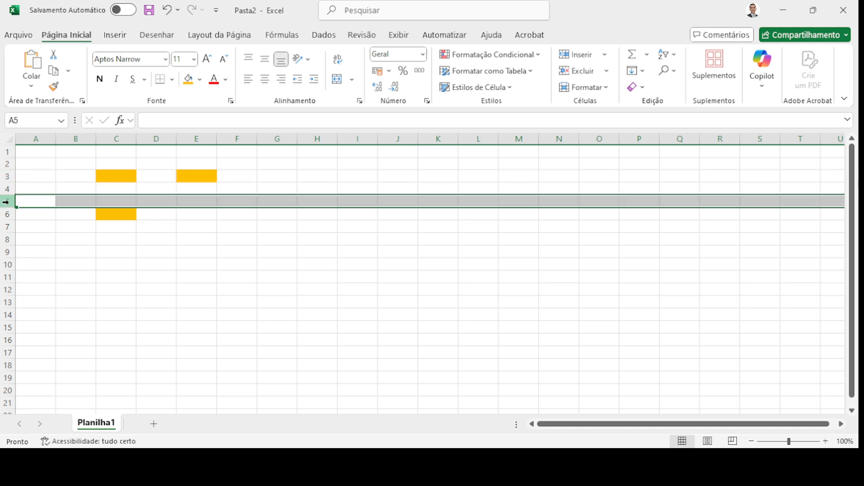
pyautogui.click(34, 134)
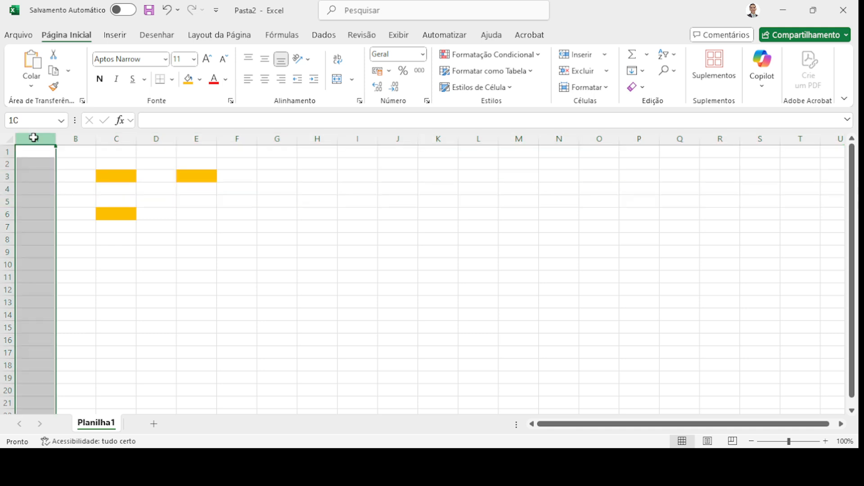
pyautogui.click(77, 139)
pyautogui.click(115, 138)
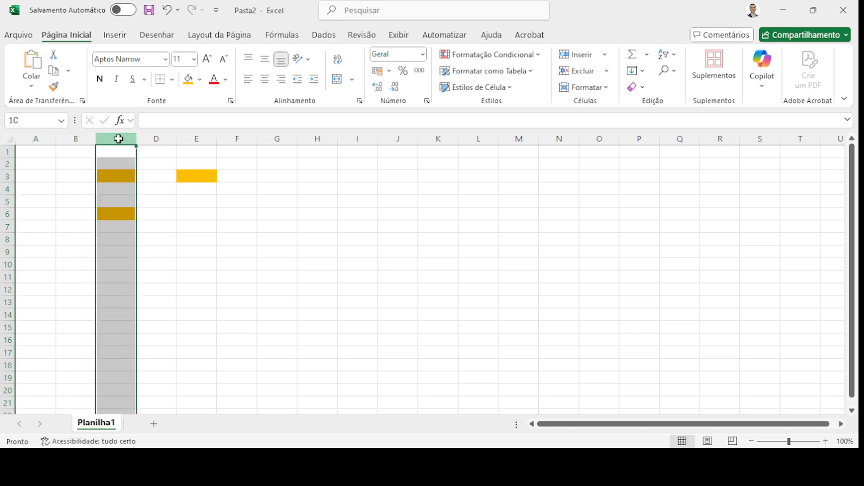
pyautogui.click(156, 138)
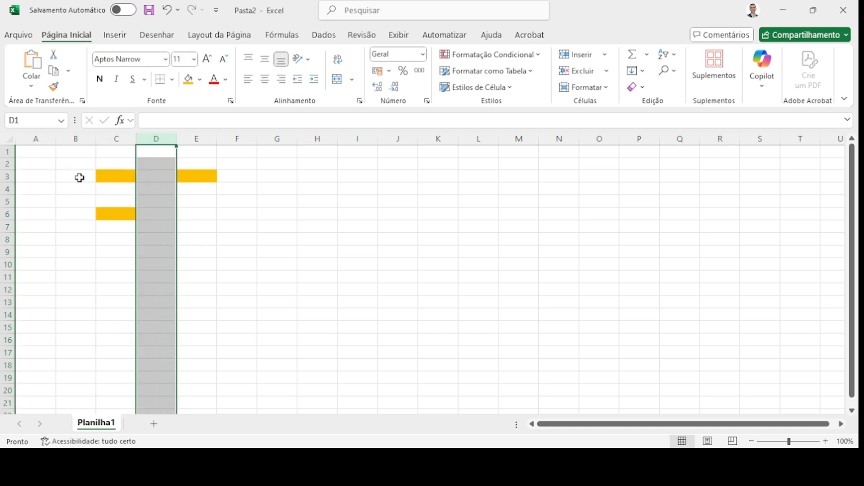
# Step: Select cell C3, its column C and its row 3 to identify the cell's address
pyautogui.click(118, 178)
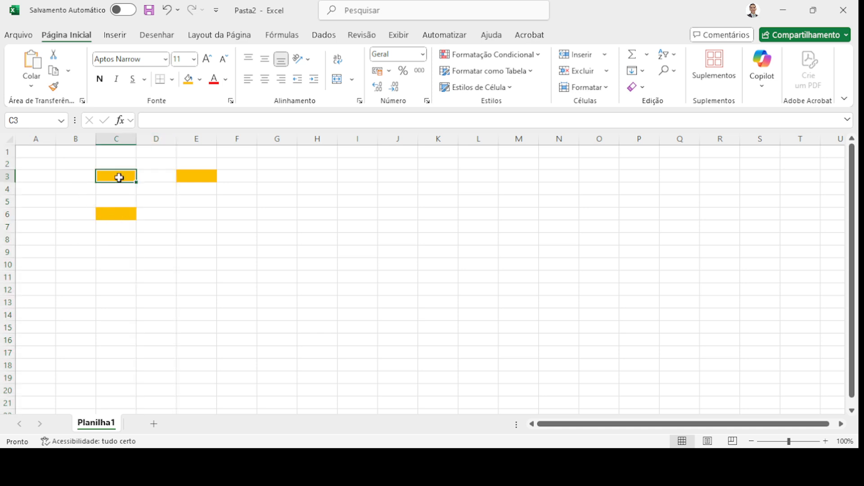
pyautogui.click(127, 138)
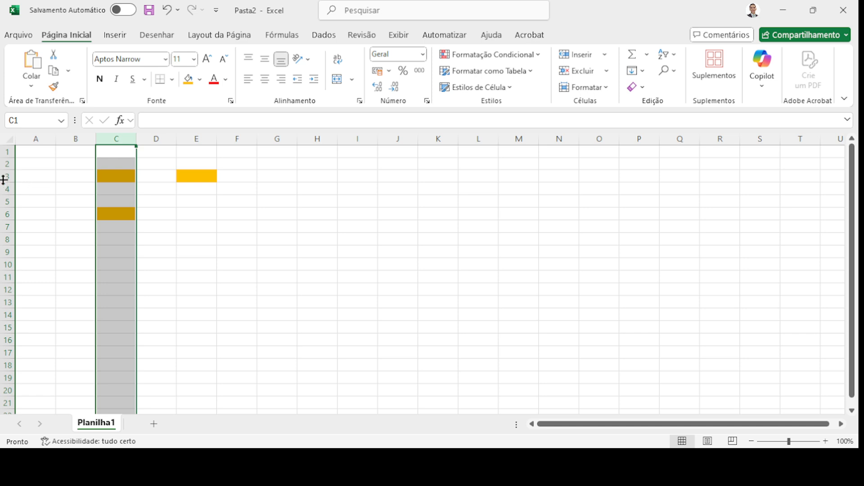
pyautogui.click(3, 176)
# Step: Enter the text C3 in the gold cell C3
pyautogui.click(116, 176)
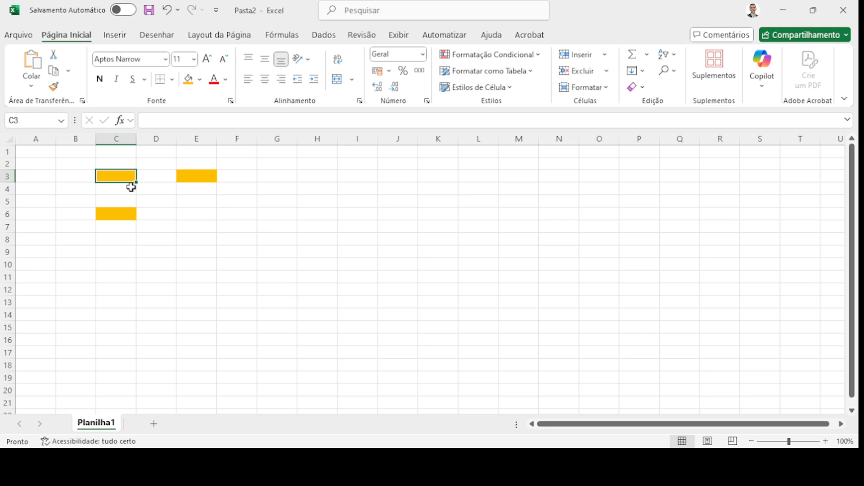
pyautogui.write('c')
pyautogui.press('BackSpace')
pyautogui.write('C')
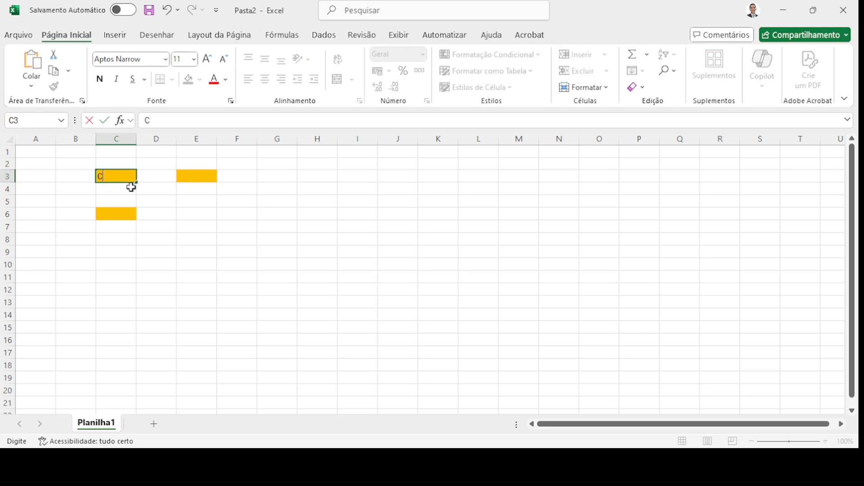
pyautogui.write('3')
pyautogui.press('Return')
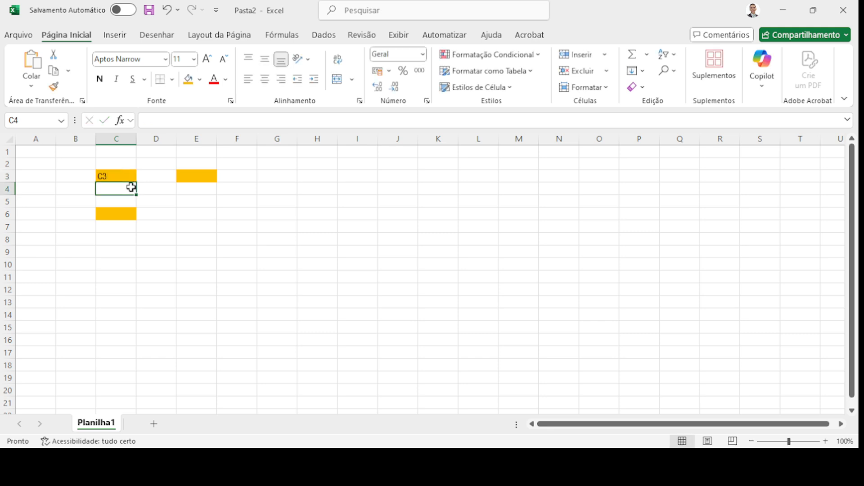
# Step: Check the label in cell C3 against its column and row by selecting each of them
pyautogui.click(121, 172)
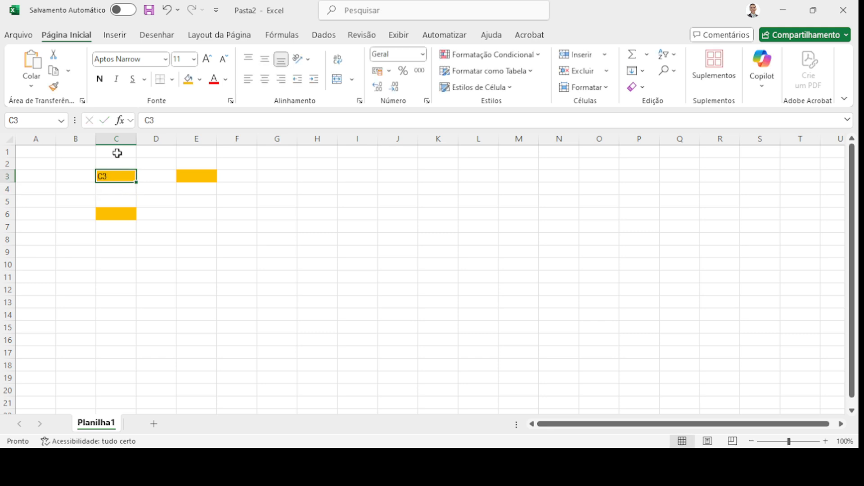
pyautogui.click(116, 136)
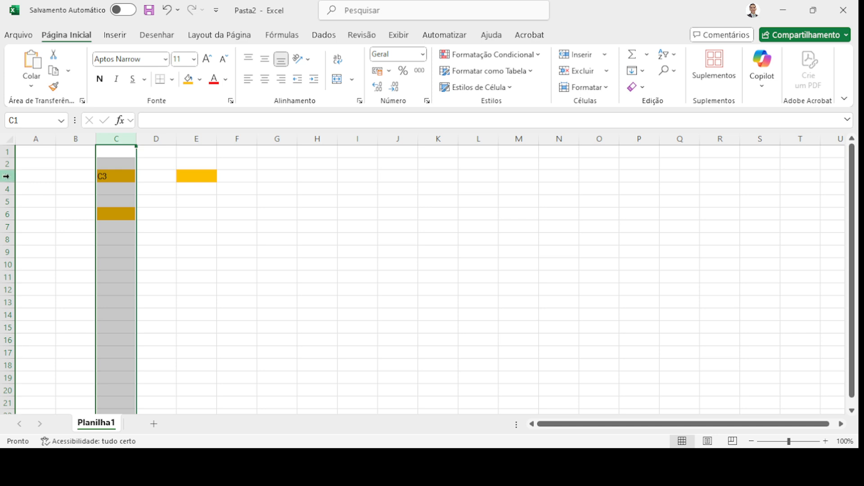
pyautogui.click(7, 176)
# Step: Identify the column and row of the gold cell E3 and enter the text E3 in it
pyautogui.click(204, 175)
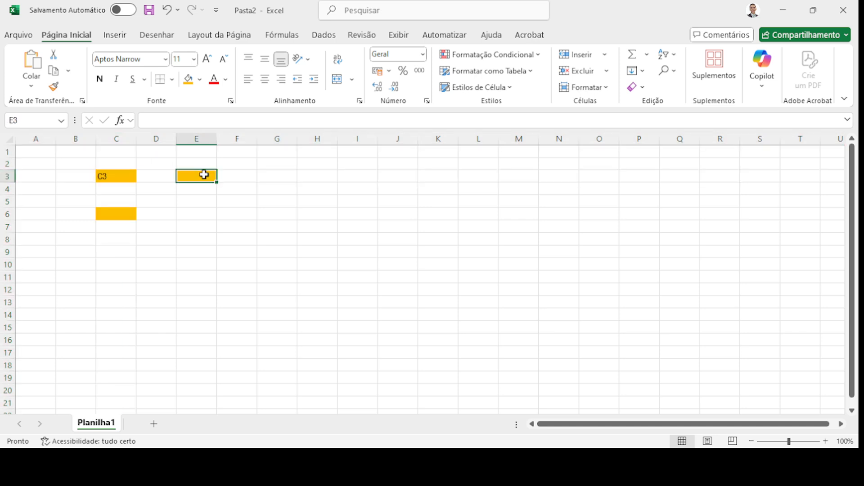
pyautogui.click(201, 137)
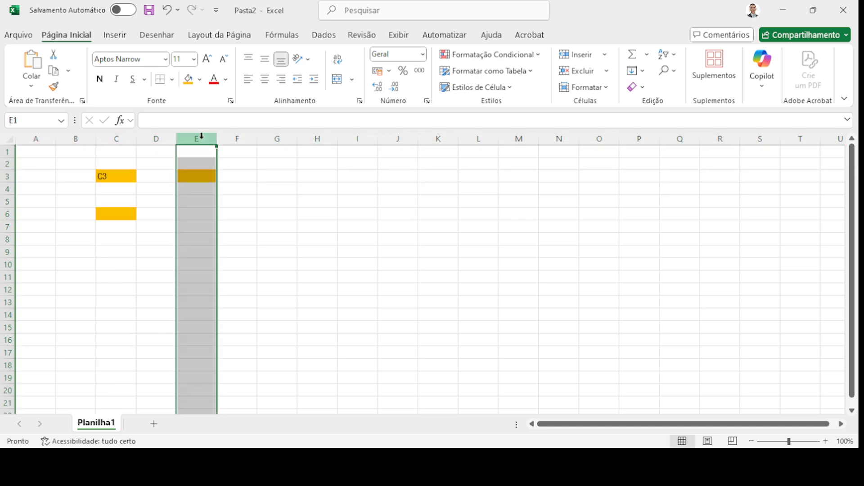
pyautogui.click(7, 175)
pyautogui.click(199, 176)
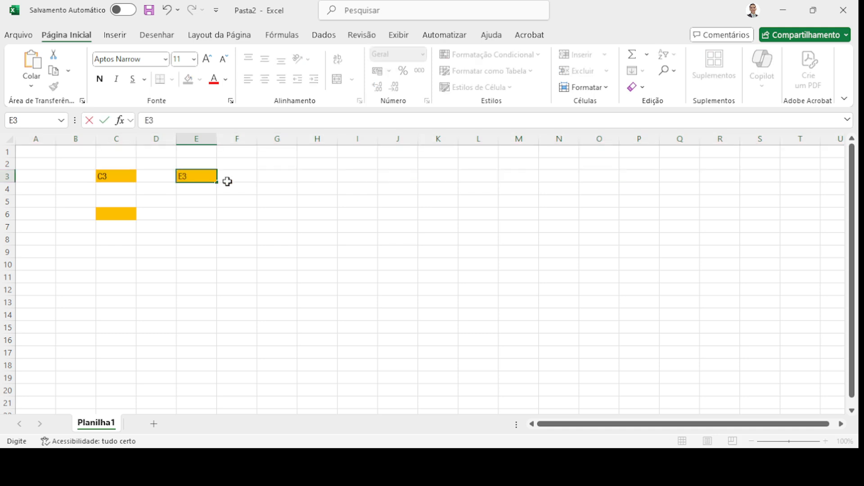
# Step: Identify the column and row of the gold cell C6 and enter the text C6 in it
pyautogui.click(118, 213)
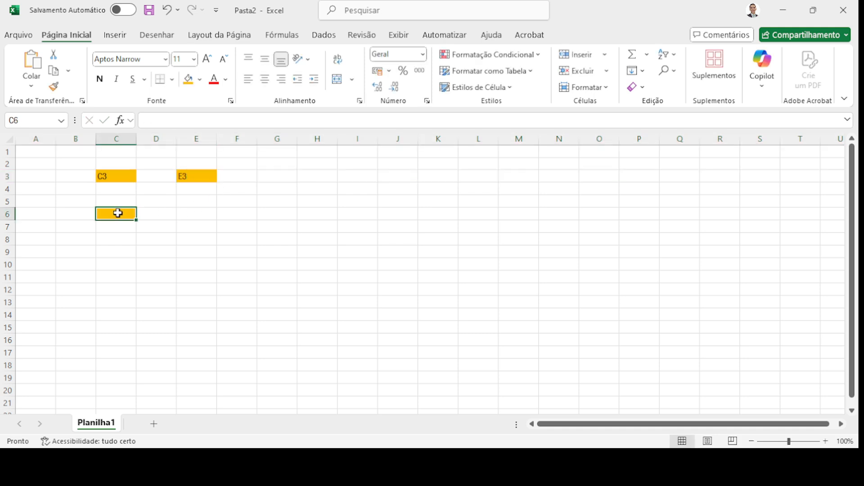
pyautogui.click(116, 138)
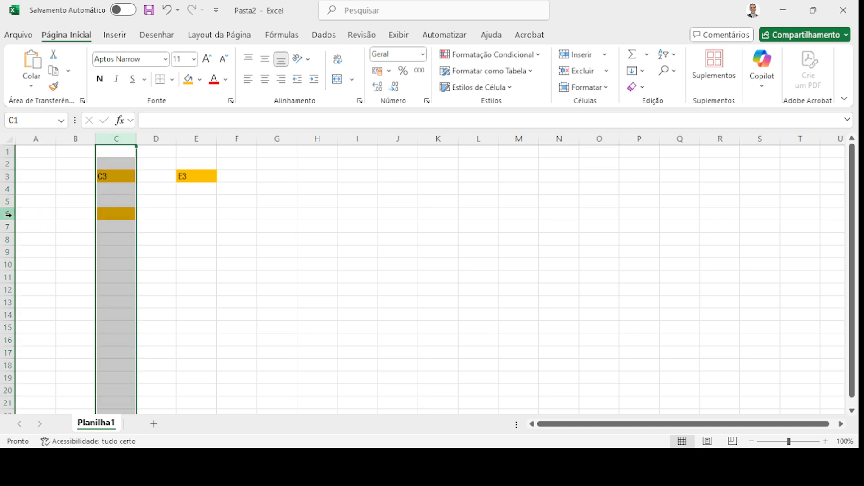
pyautogui.click(7, 215)
pyautogui.click(119, 215)
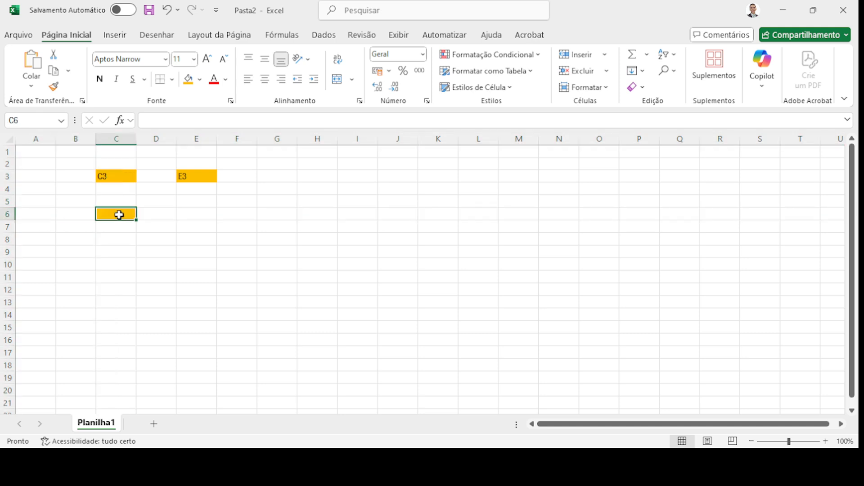
pyautogui.write('C6')
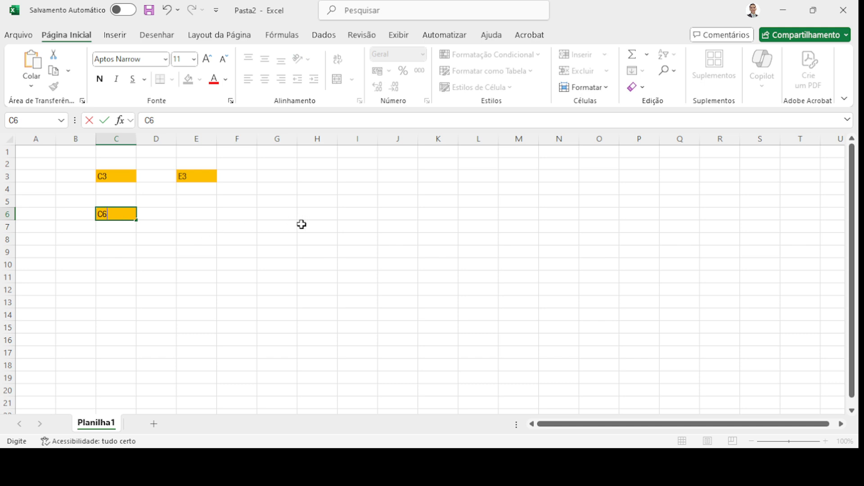
# Step: Fill cell I5 with gold, check its column and row, and enter the text I5 in it
pyautogui.click(359, 200)
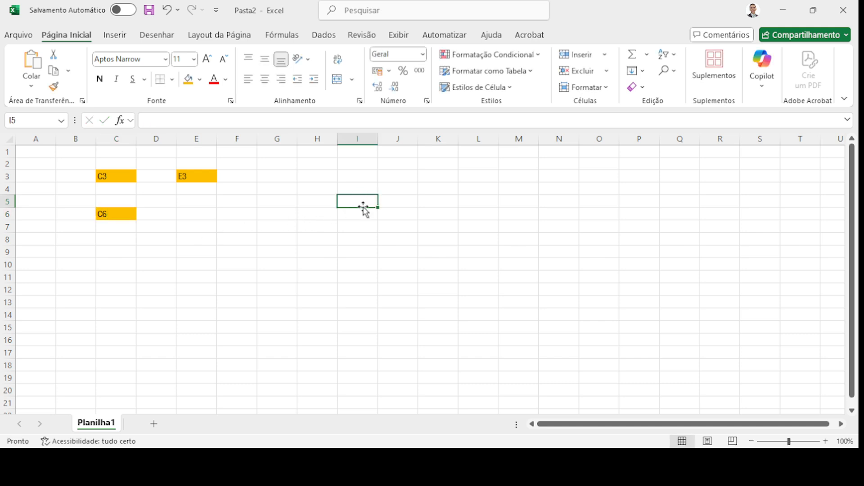
pyautogui.click(188, 79)
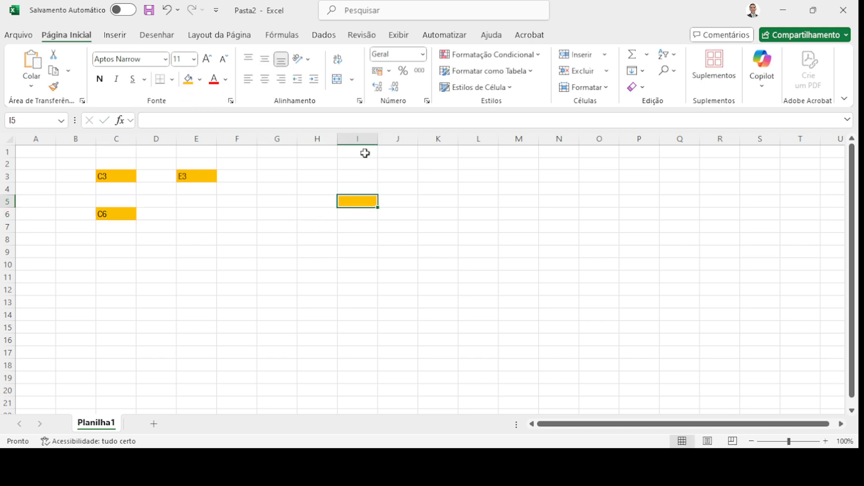
pyautogui.click(361, 139)
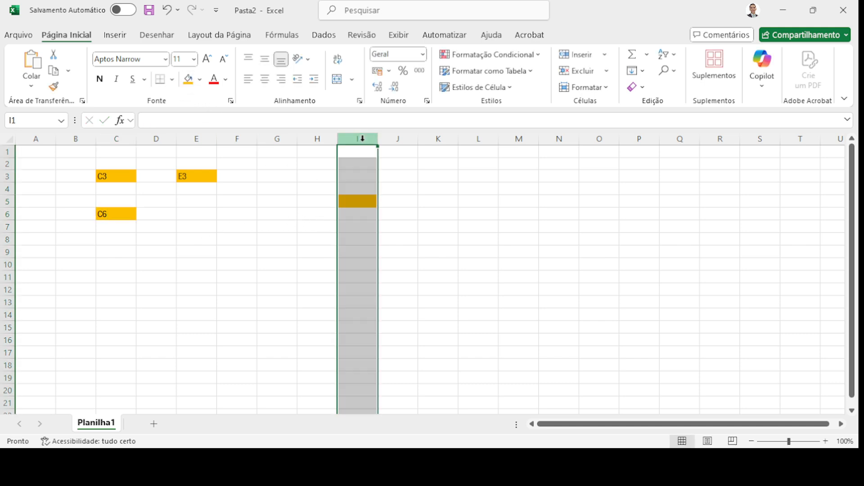
pyautogui.click(8, 201)
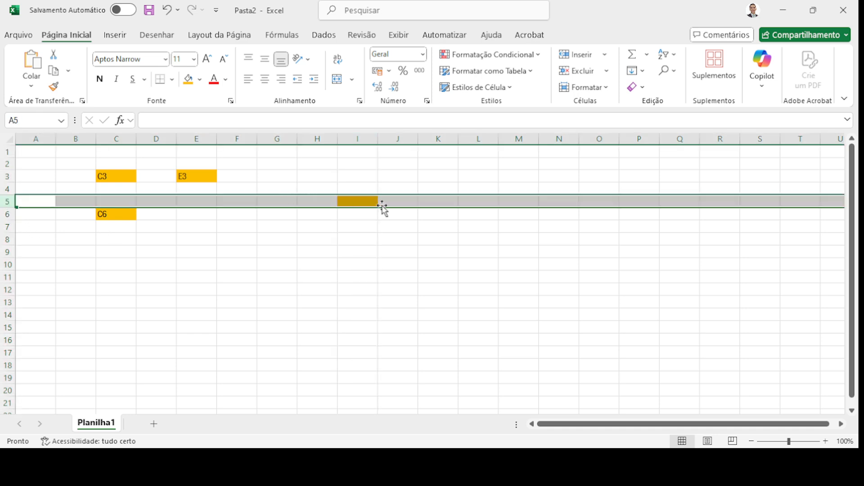
pyautogui.click(363, 202)
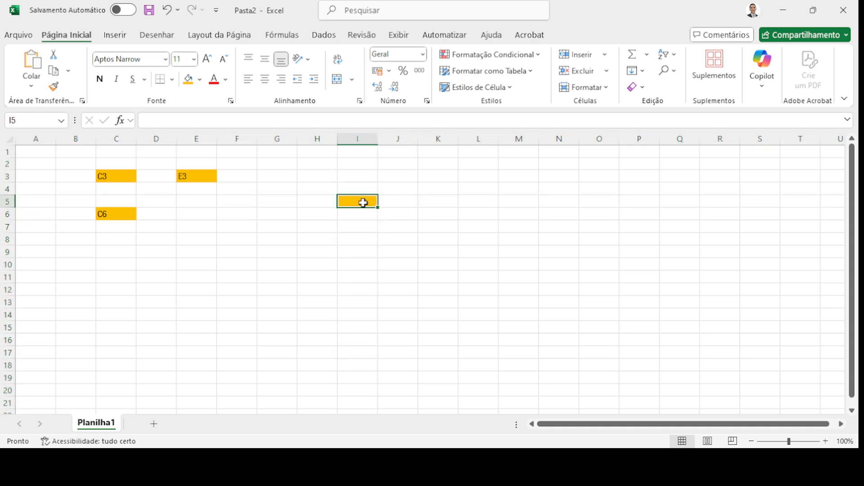
pyautogui.write('I')
pyautogui.click(351, 235)
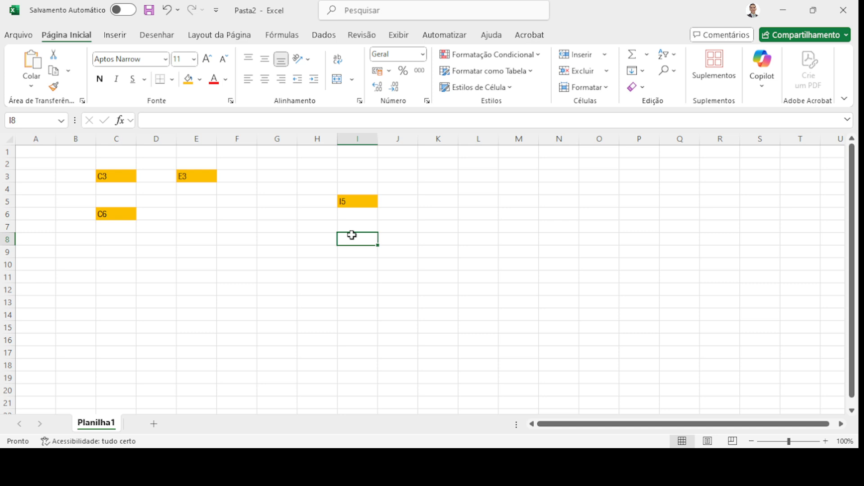
# Step: Review the labelled cells C3, C6, E3 and I5, matching C3 with its column C and row 3
pyautogui.click(110, 176)
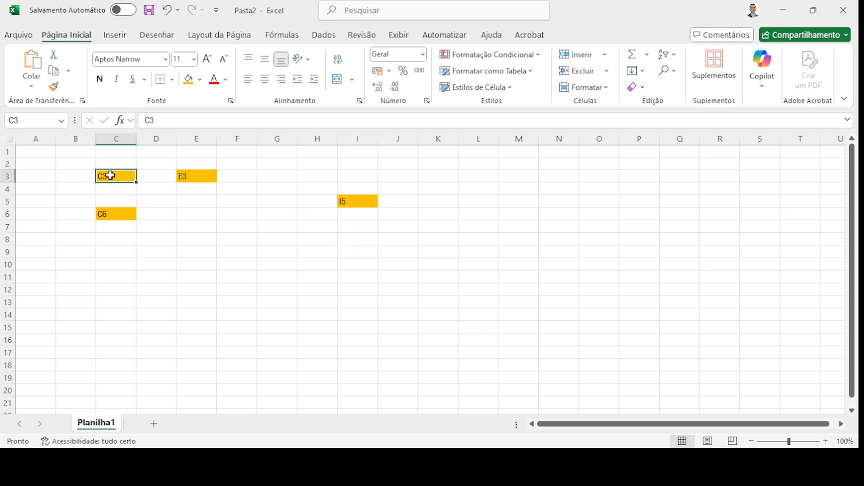
pyautogui.click(120, 141)
pyautogui.click(7, 176)
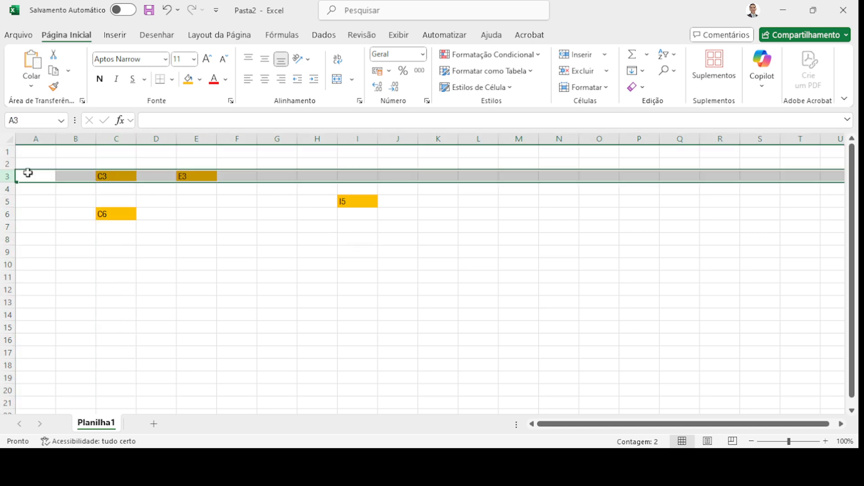
pyautogui.click(114, 138)
pyautogui.click(7, 176)
pyautogui.click(126, 176)
pyautogui.click(119, 216)
pyautogui.click(183, 175)
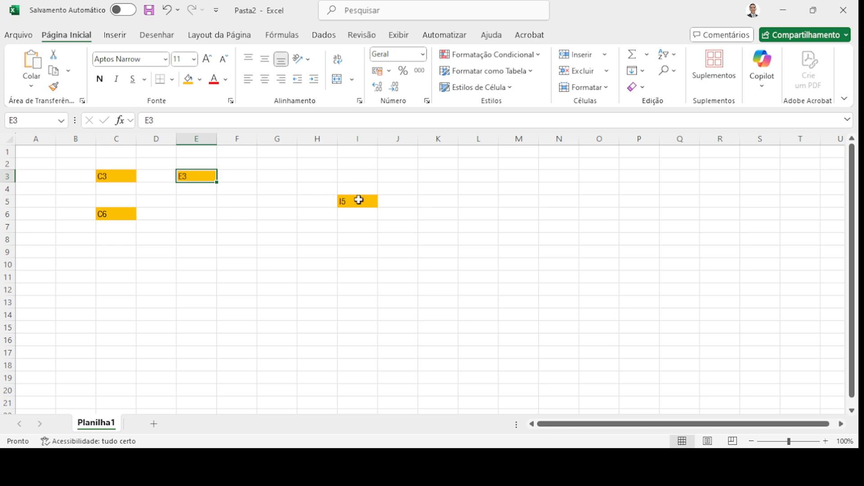
pyautogui.click(357, 201)
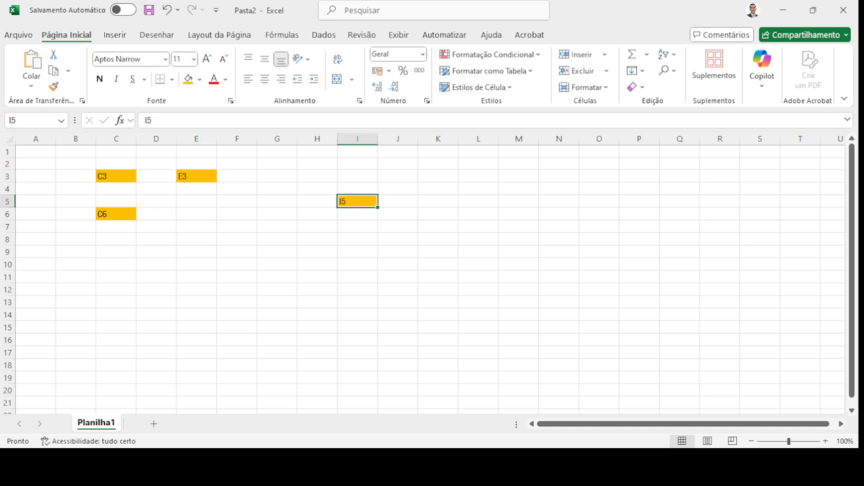
# Step: Fill the cell range I5 to I12 in column I with gold
pyautogui.click(356, 216)
pyautogui.moveTo(355, 202); pyautogui.dragTo(360, 290)
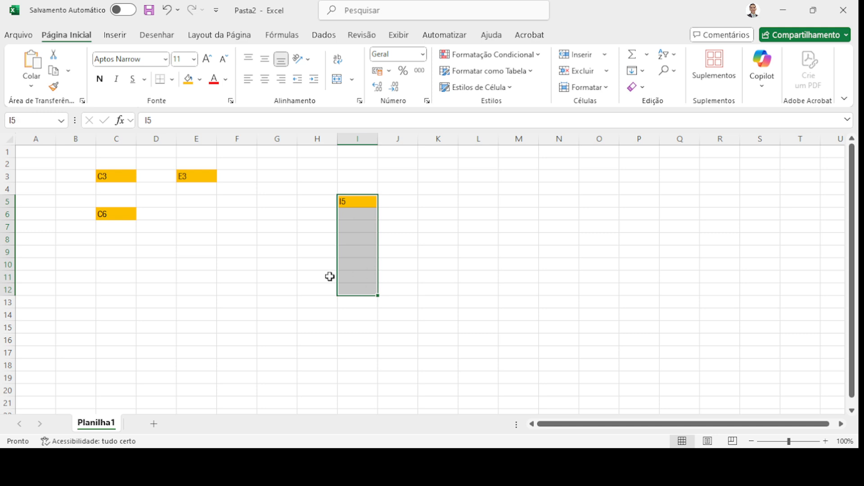
pyautogui.click(188, 80)
pyautogui.click(421, 200)
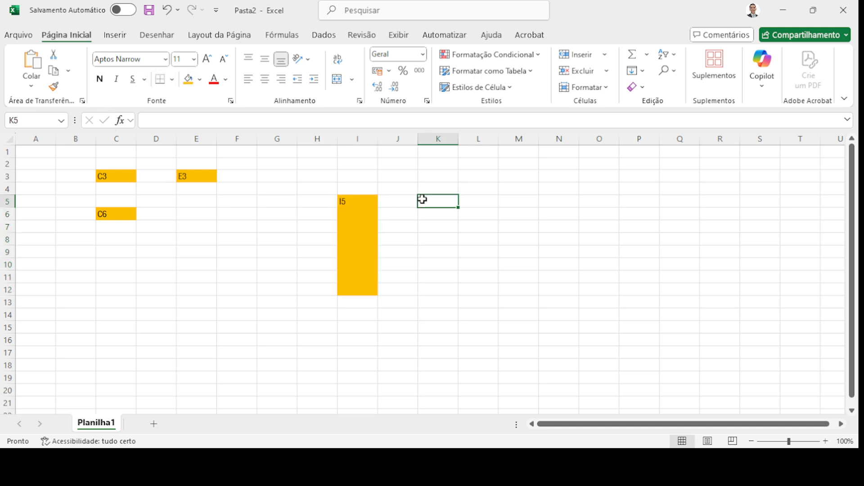
# Step: Examine the extent of the gold block in column I by selecting it and rows 5 to 12
pyautogui.moveTo(356, 199); pyautogui.dragTo(361, 296)
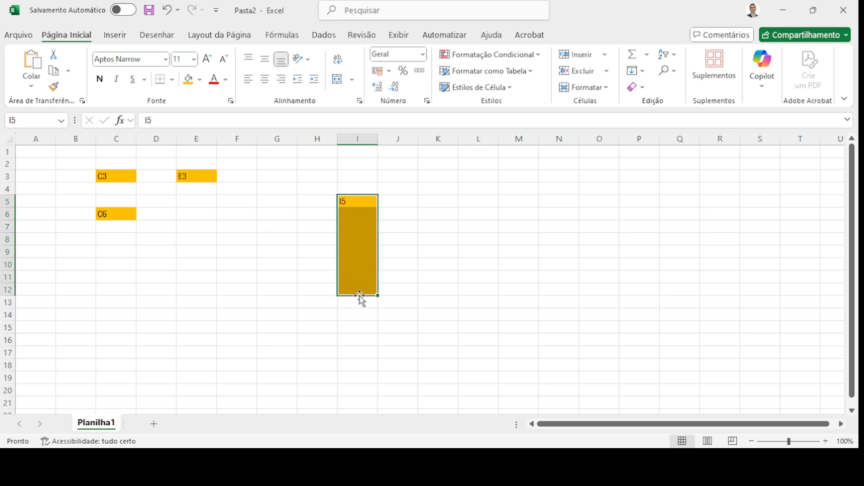
pyautogui.click(355, 203)
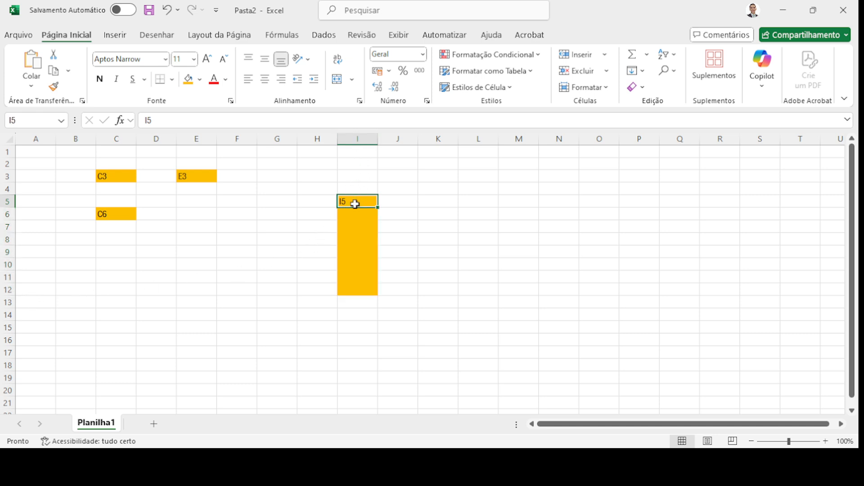
pyautogui.click(5, 203)
pyautogui.moveTo(5, 205); pyautogui.dragTo(12, 294)
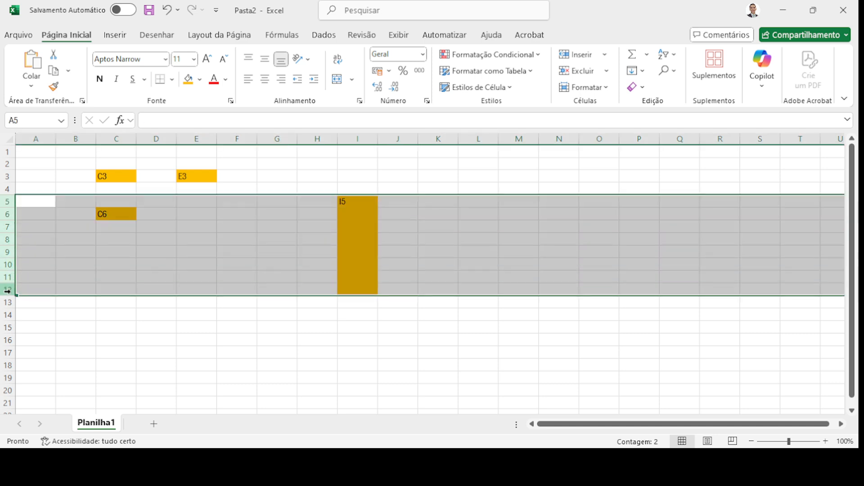
pyautogui.moveTo(365, 198); pyautogui.dragTo(365, 289)
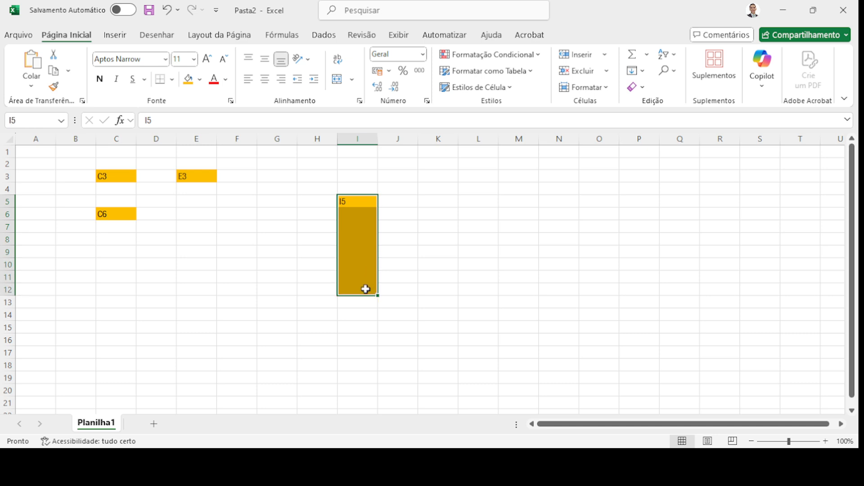
pyautogui.click(359, 202)
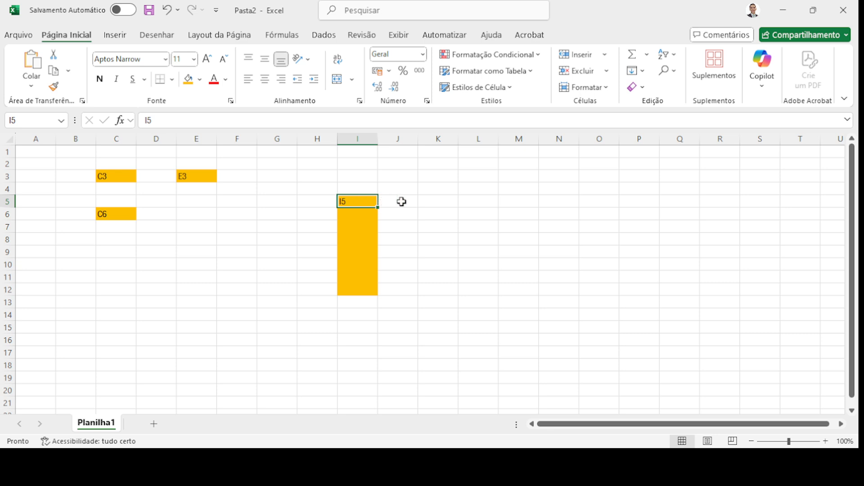
# Step: Enter the range address I5:I12 in cell K5 and compare it with the gold block in column I
pyautogui.click(431, 201)
pyautogui.write('I5:I12')
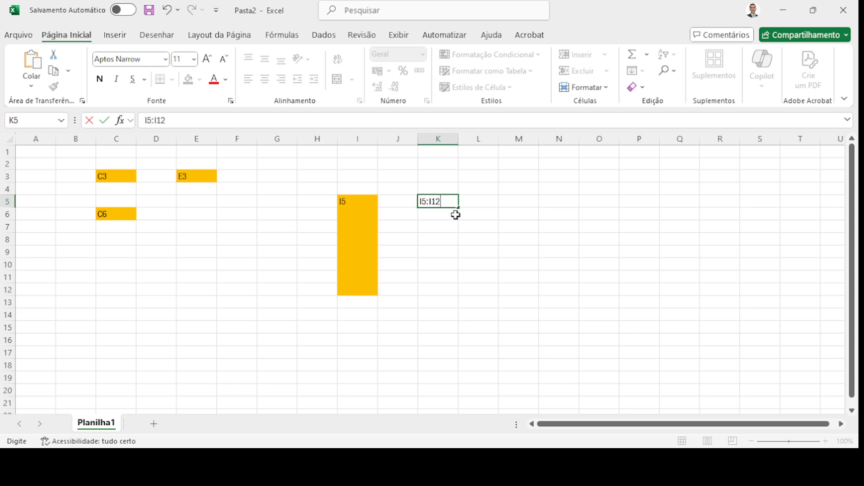
pyautogui.press('Return')
pyautogui.click(441, 201)
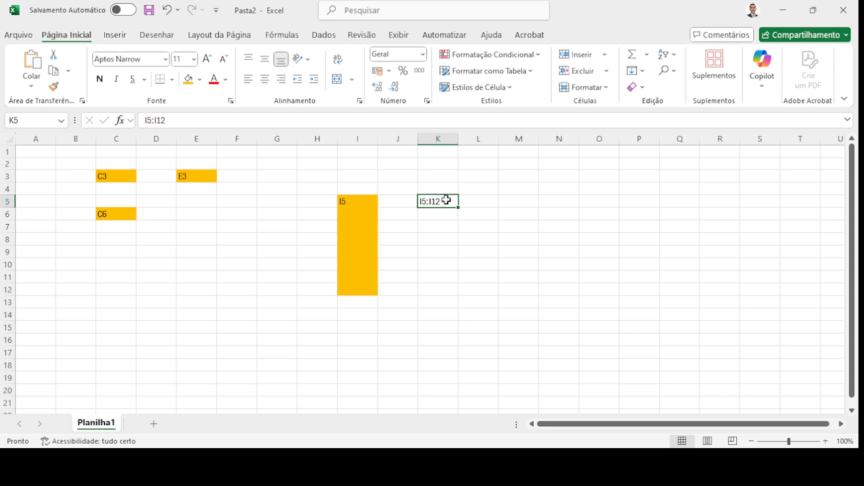
pyautogui.click(358, 200)
pyautogui.moveTo(358, 200); pyautogui.dragTo(361, 284)
# Step: Enter the range address F3:F15 in cell K7
pyautogui.click(437, 224)
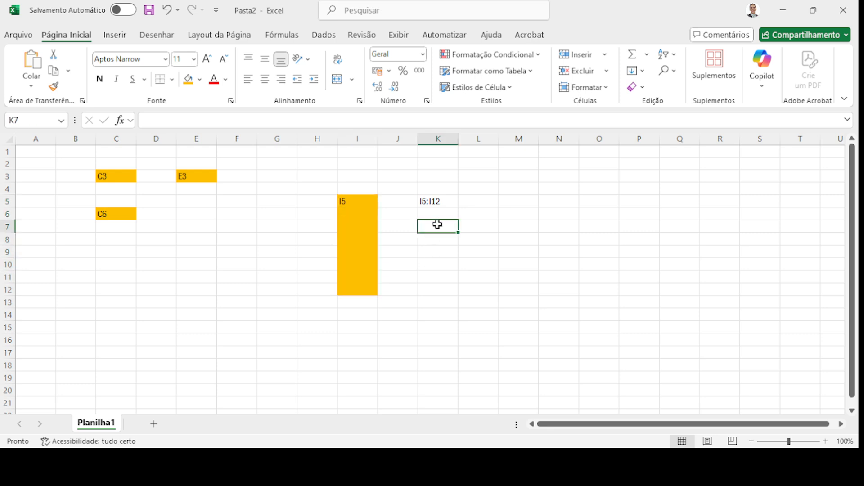
pyautogui.write('F3:F')
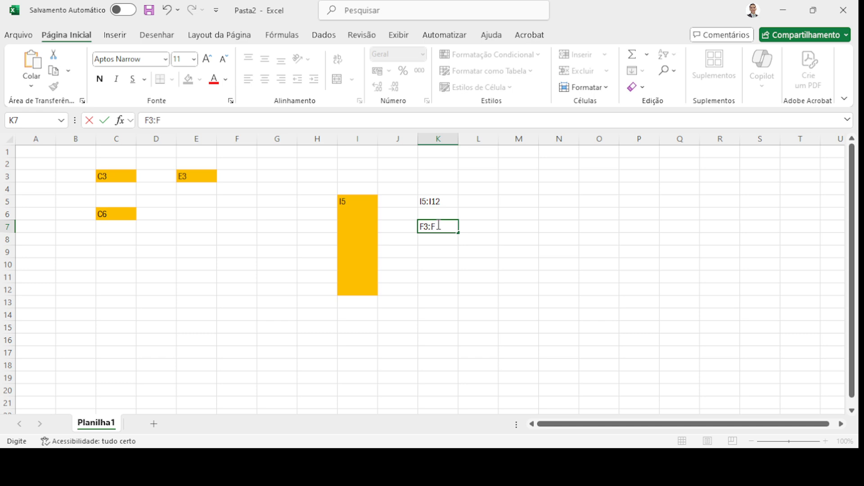
pyautogui.press('Return')
pyautogui.click(439, 224)
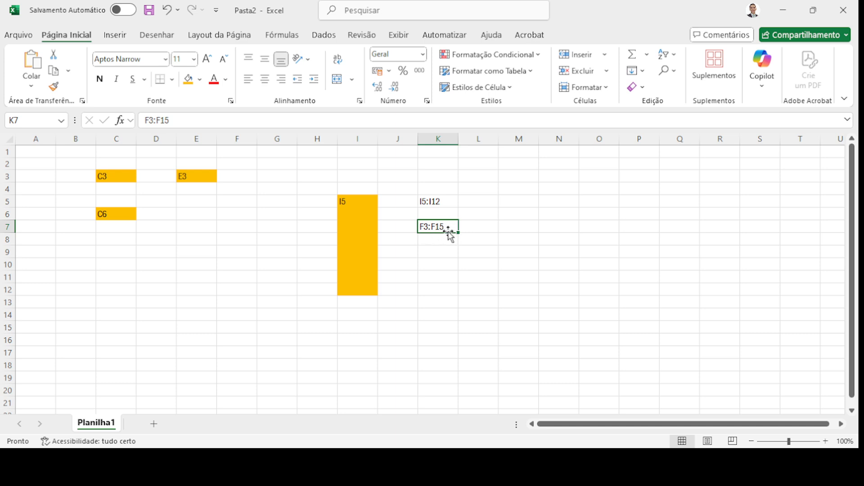
# Step: Fill the cell range F3:F15 with red and reselect it to check its extent
pyautogui.click(244, 173)
pyautogui.click(191, 79)
pyautogui.click(207, 245)
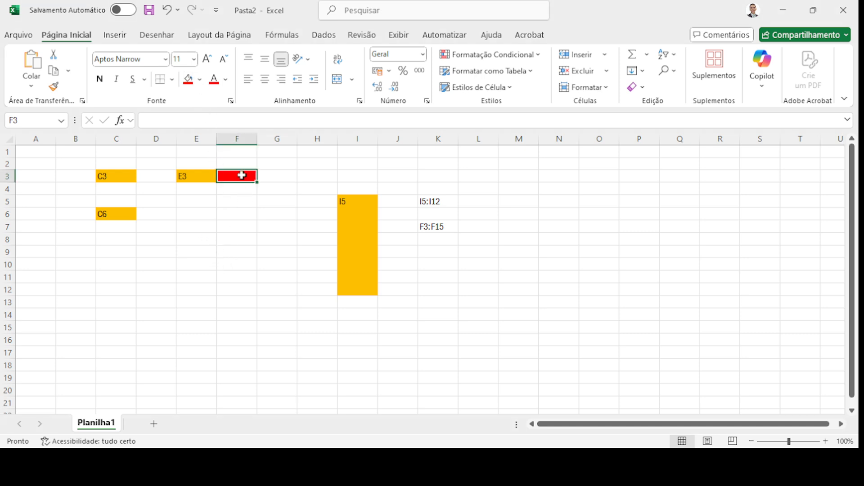
pyautogui.moveTo(242, 175); pyautogui.dragTo(240, 326)
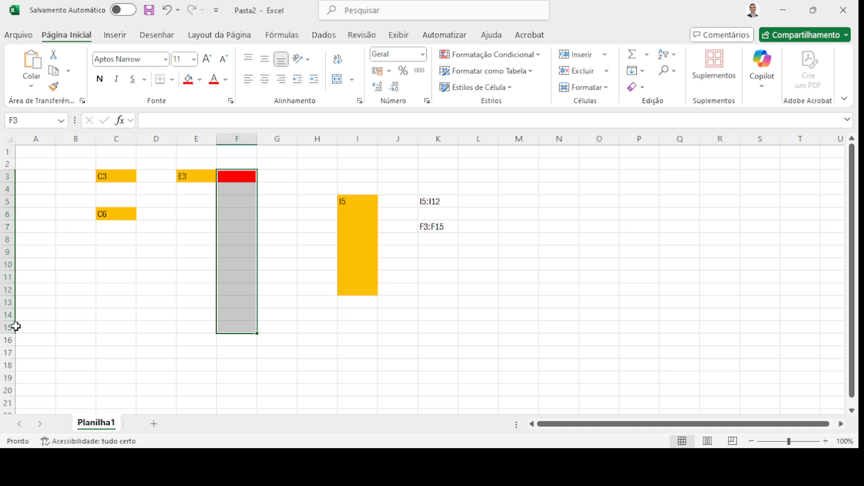
pyautogui.click(188, 83)
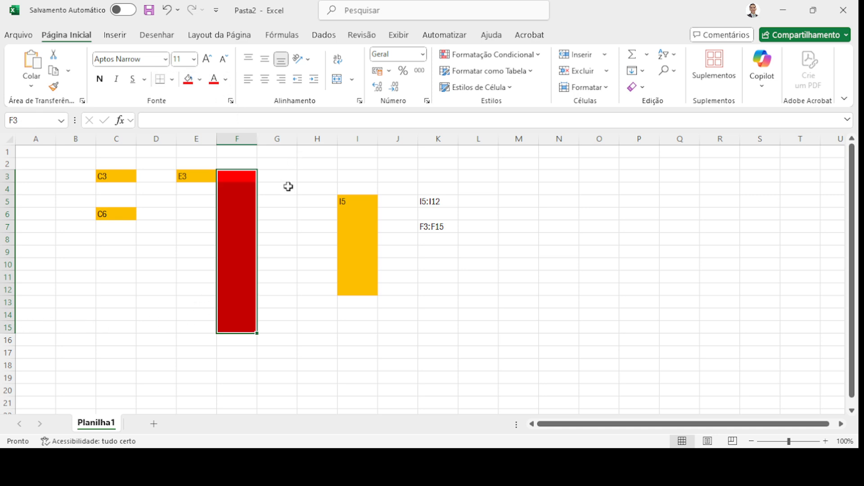
pyautogui.moveTo(237, 177); pyautogui.dragTo(244, 326)
pyautogui.click(556, 223)
# Step: Clear the contents of range B2:M17 and remove its fill colour
pyautogui.moveTo(81, 166); pyautogui.dragTo(500, 352)
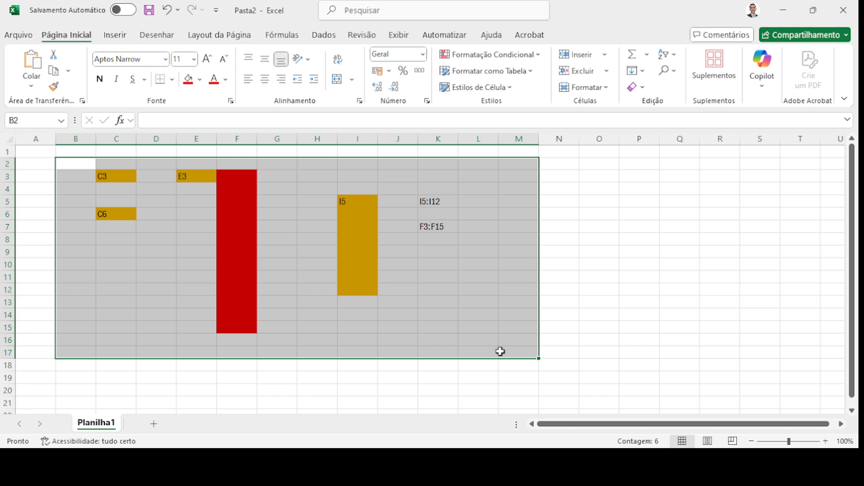
pyautogui.press('Delete')
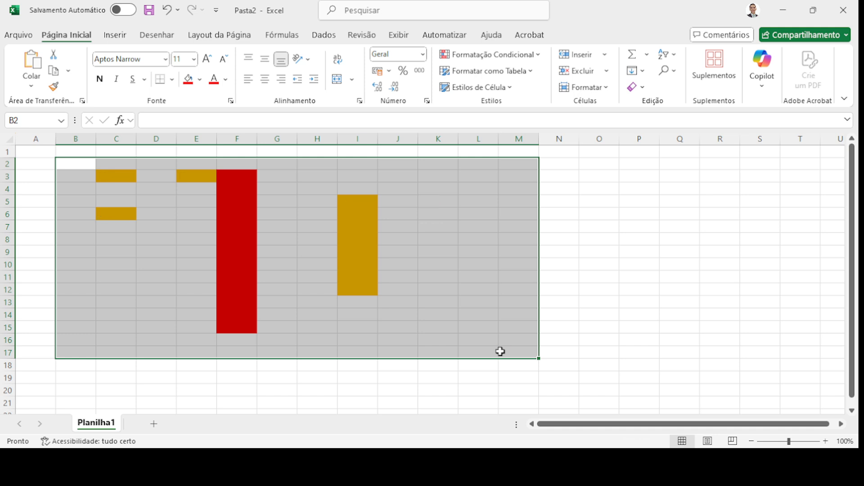
pyautogui.click(199, 79)
pyautogui.click(222, 275)
pyautogui.click(324, 288)
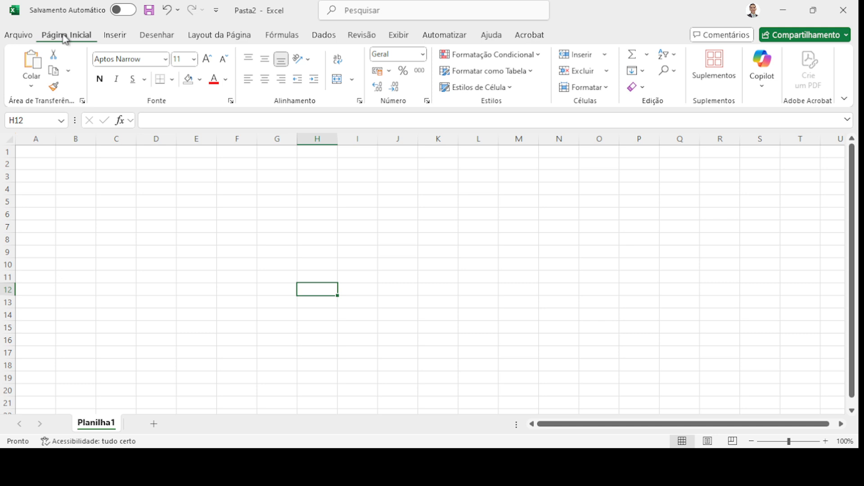
# Step: Examine the available insertion commands, including the options offered for forms and illustrations
pyautogui.click(118, 38)
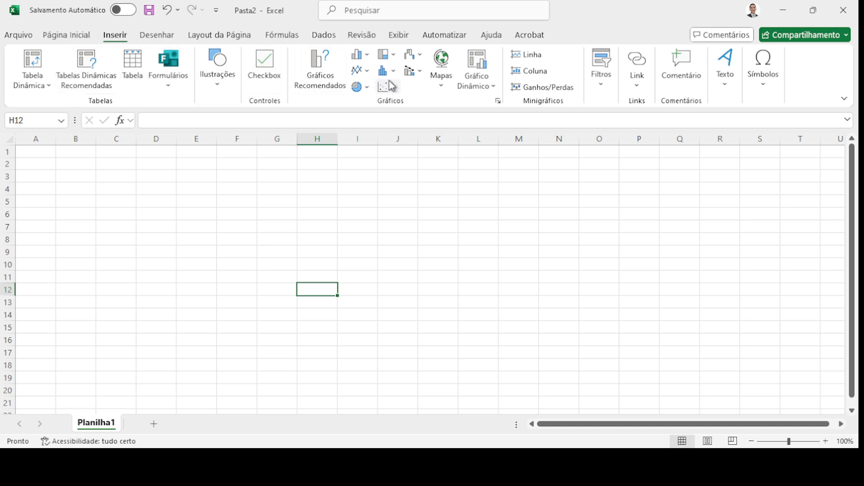
pyautogui.click(170, 92)
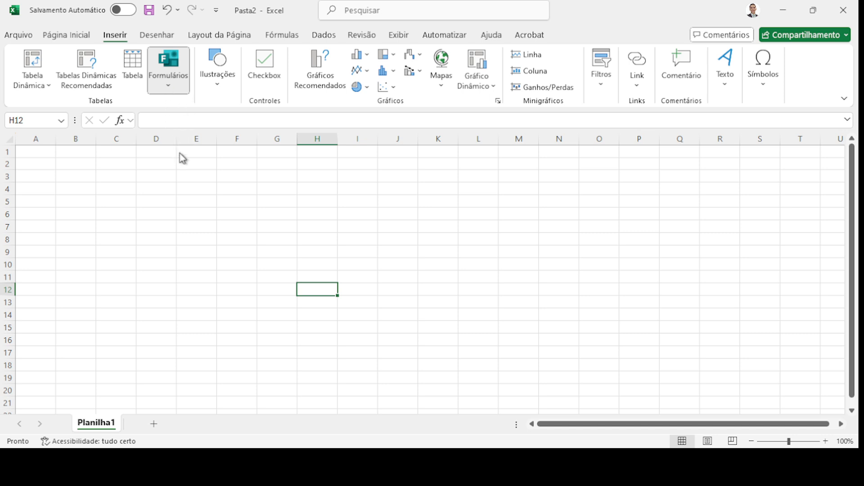
pyautogui.click(220, 91)
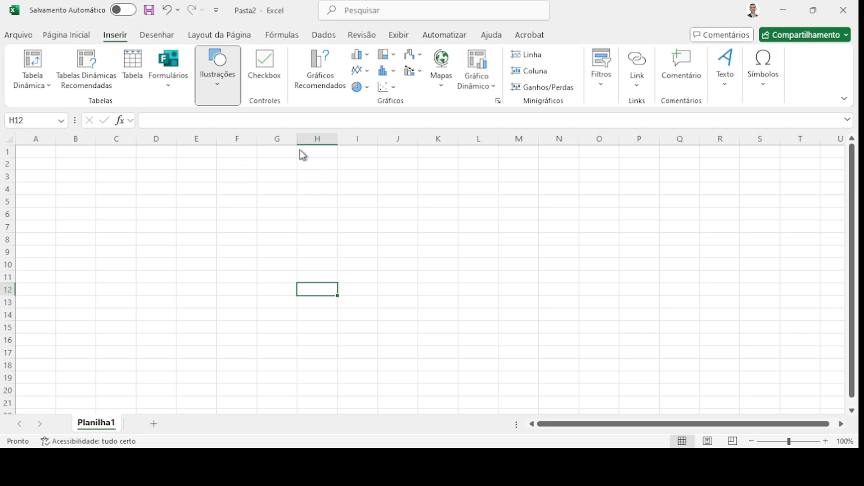
pyautogui.click(450, 164)
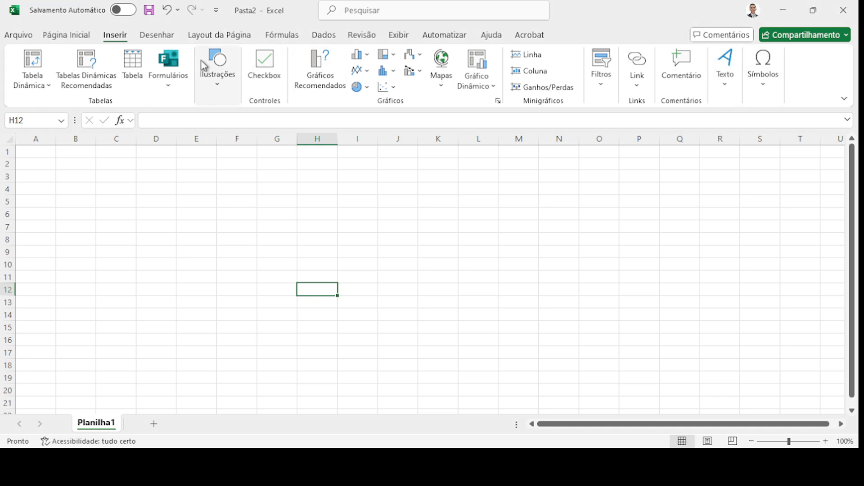
# Step: Review the ribbon's command sets from insertion, drawing and page layout through help and Acrobat, returning to the home commands
pyautogui.click(81, 36)
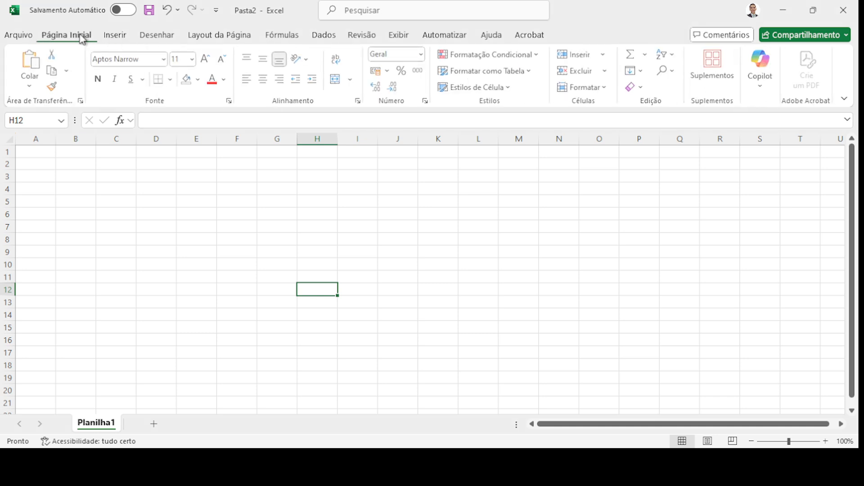
pyautogui.click(118, 37)
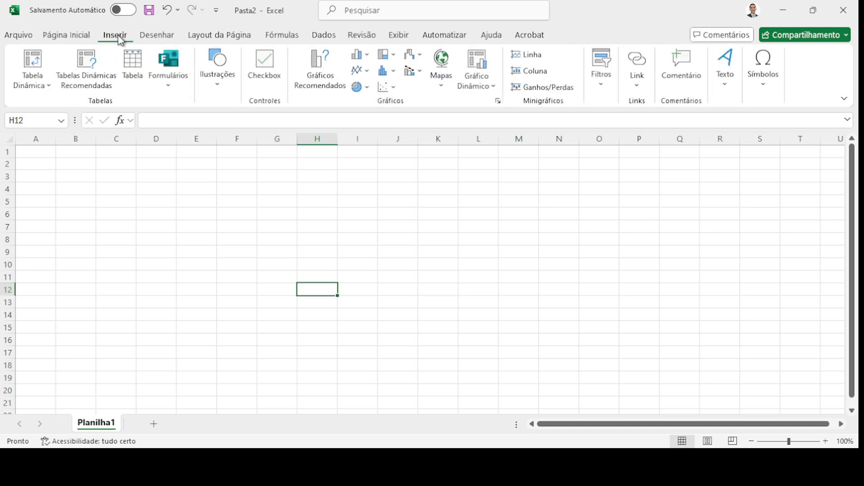
pyautogui.click(164, 40)
pyautogui.click(229, 38)
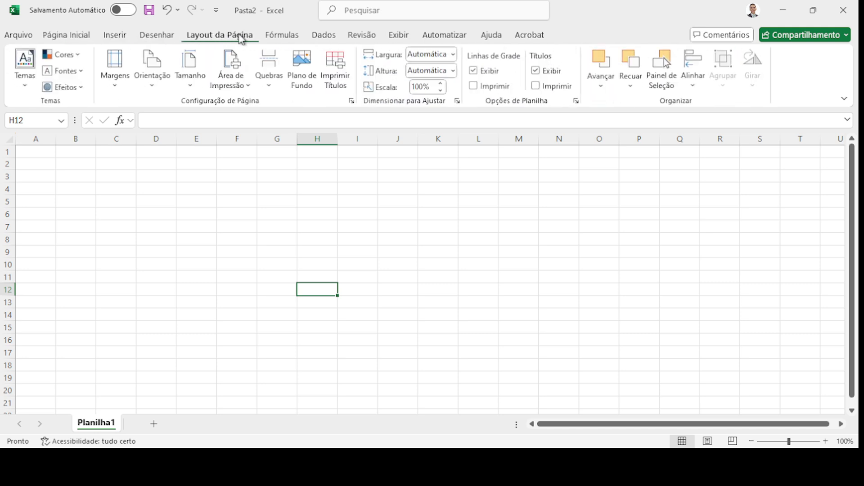
pyautogui.click(276, 37)
pyautogui.click(323, 37)
pyautogui.click(362, 38)
pyautogui.click(399, 36)
pyautogui.click(444, 36)
pyautogui.click(491, 36)
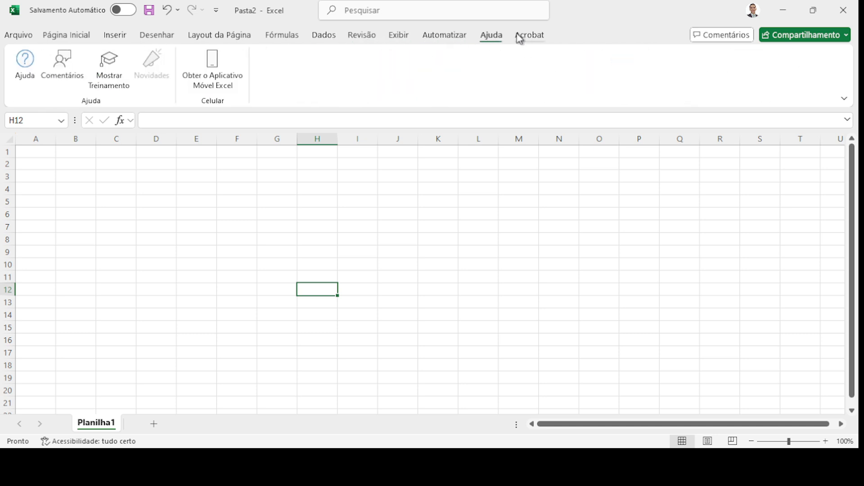
pyautogui.click(531, 36)
pyautogui.click(492, 36)
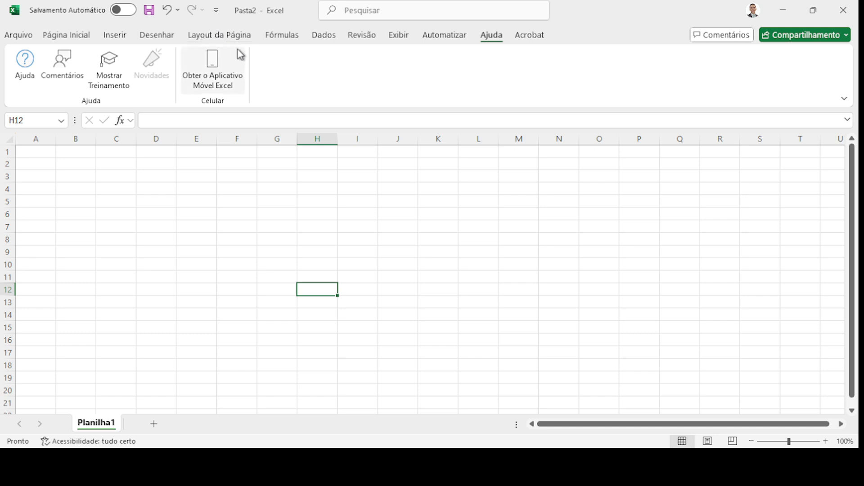
pyautogui.click(68, 36)
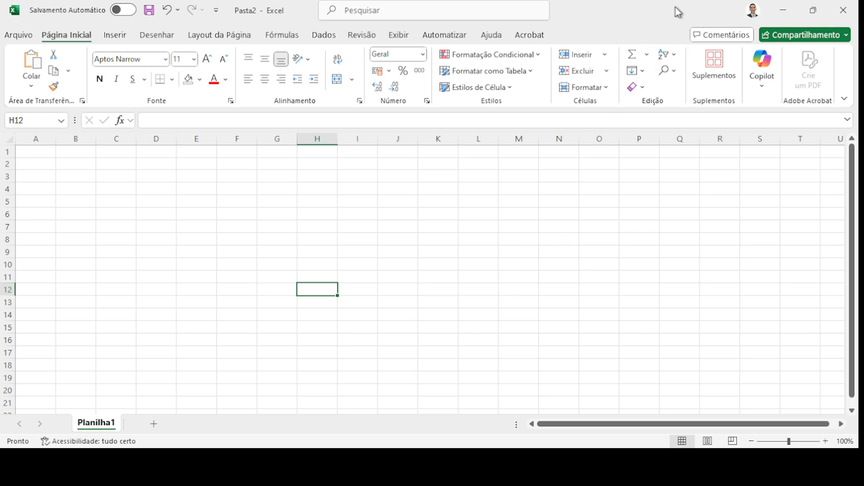
# Step: Restore the workbook window to a smaller size, maximise it again, and minimise and bring it back
pyautogui.click(813, 11)
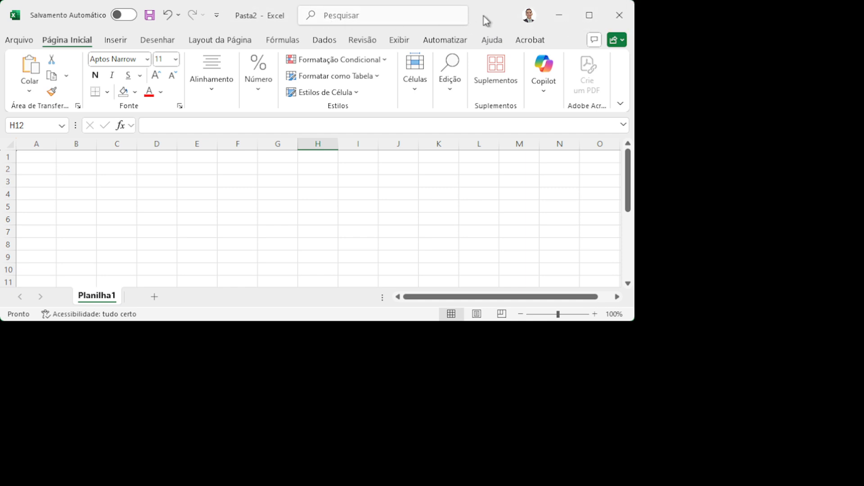
pyautogui.click(589, 15)
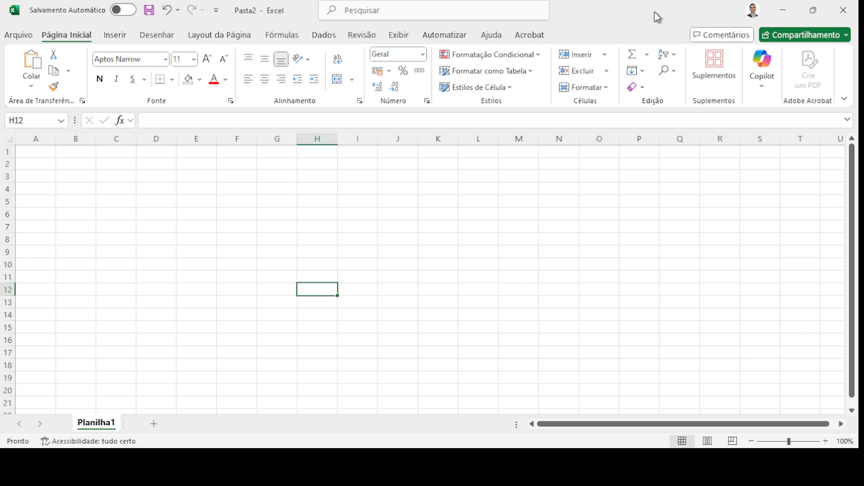
pyautogui.hotkey('ctrl', 'n')
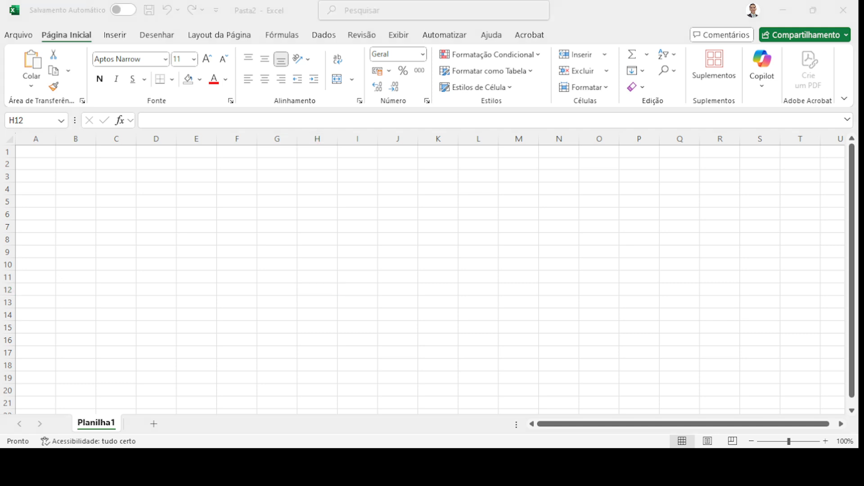
pyautogui.click(783, 11)
pyautogui.hotkey('alt', 'Tab')
pyautogui.hotkey('alt', 'Tab')
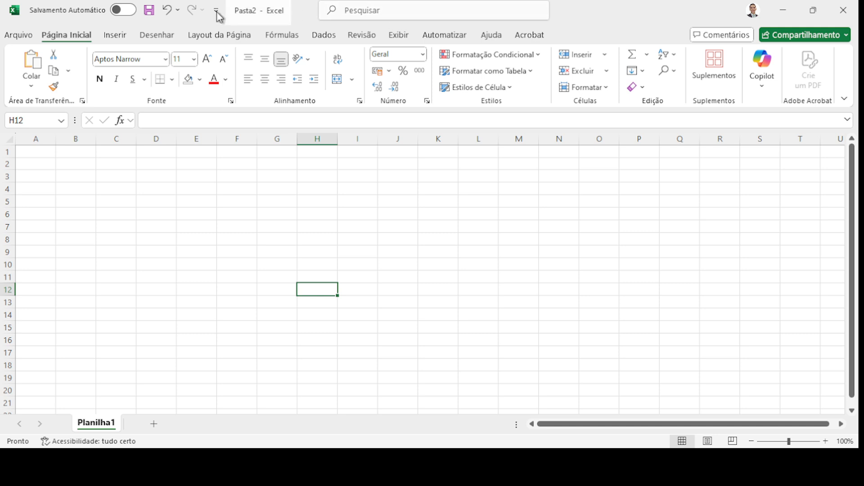
# Step: Try to turn on automatic saving for the workbook
pyautogui.click(149, 10)
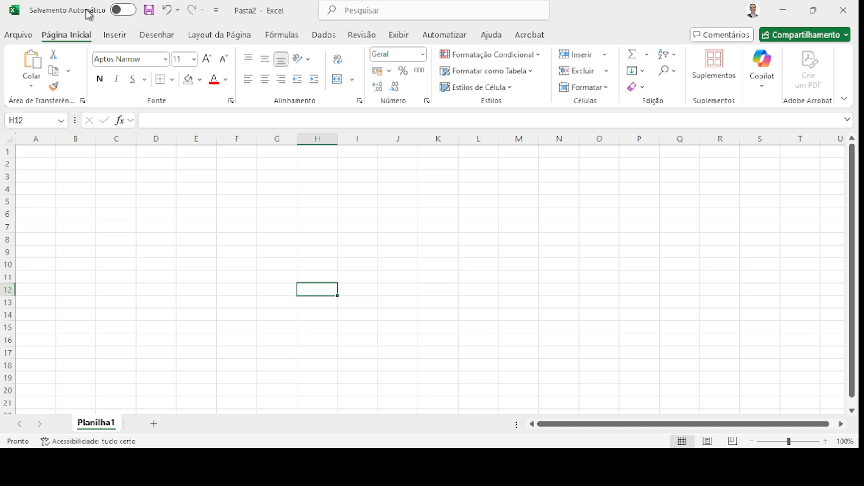
pyautogui.click(125, 11)
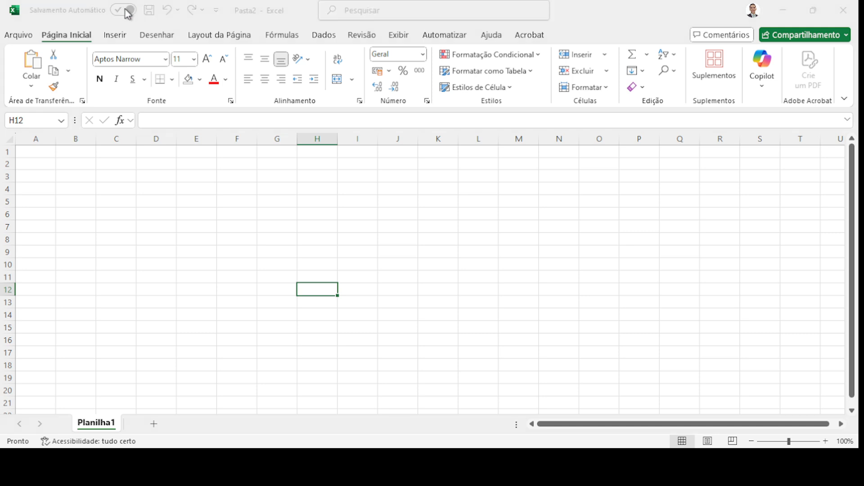
pyautogui.click(528, 83)
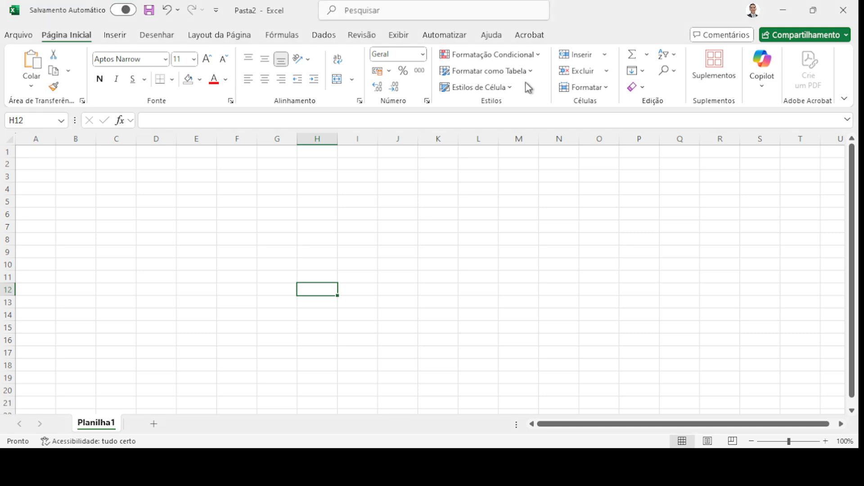
pyautogui.click(129, 11)
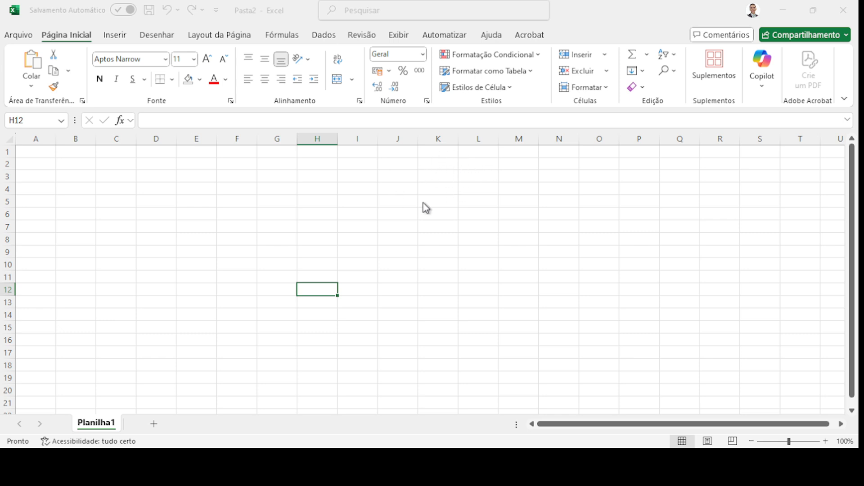
pyautogui.click(530, 84)
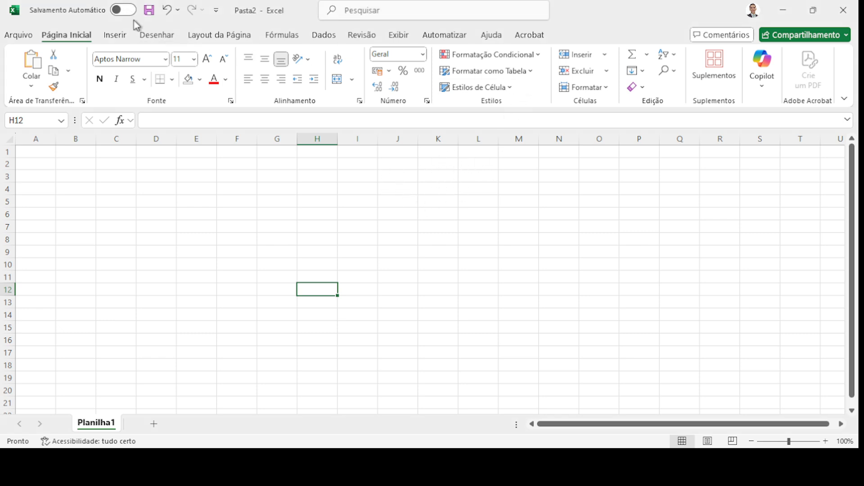
# Step: Enter the text TEXTTO in cell G6
pyautogui.click(286, 213)
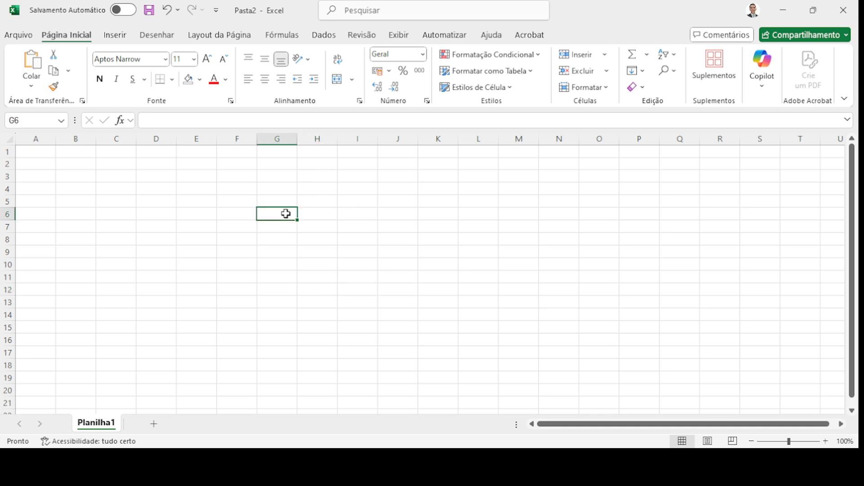
pyautogui.write('TEXTTO')
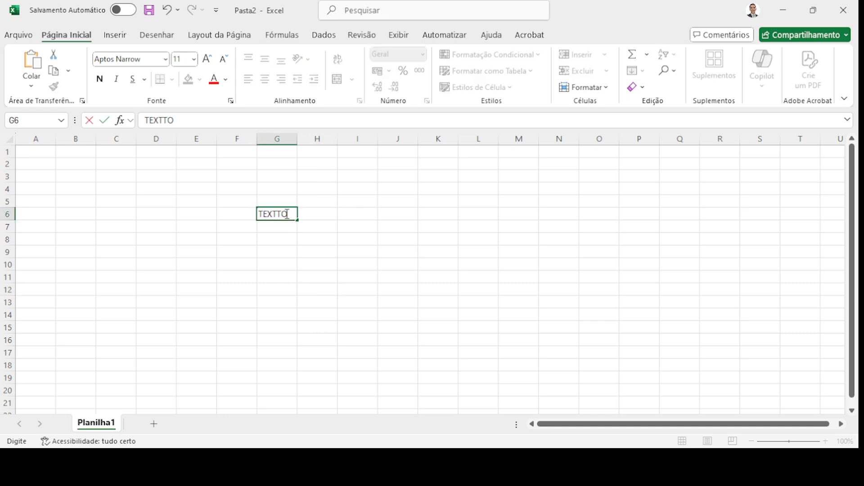
pyautogui.press('Return')
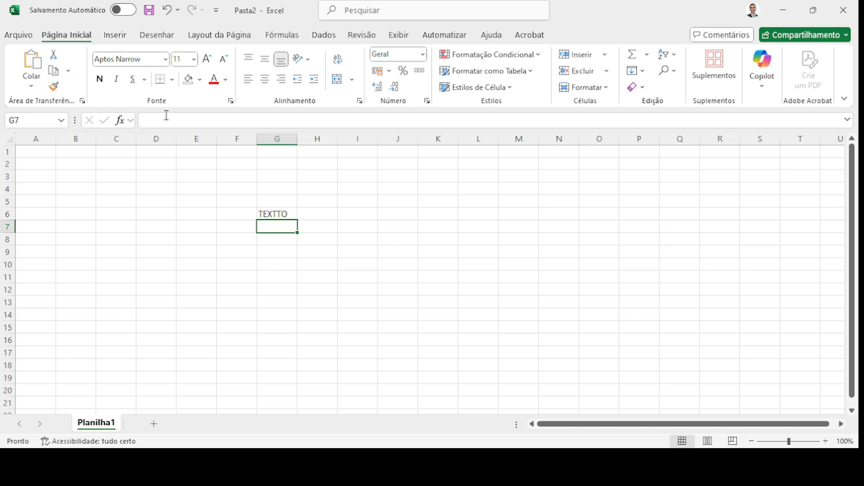
# Step: Enter the text FORMULAS in cell G7
pyautogui.click(146, 120)
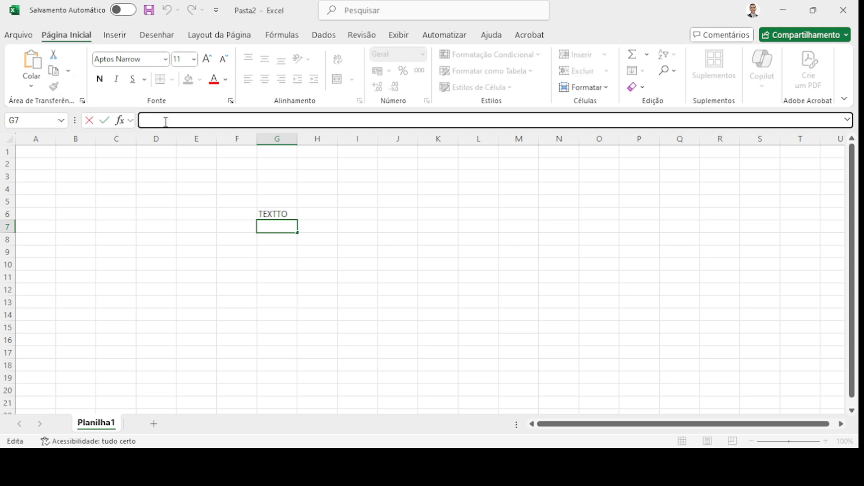
pyautogui.write('FORMULAS')
pyautogui.press('Return')
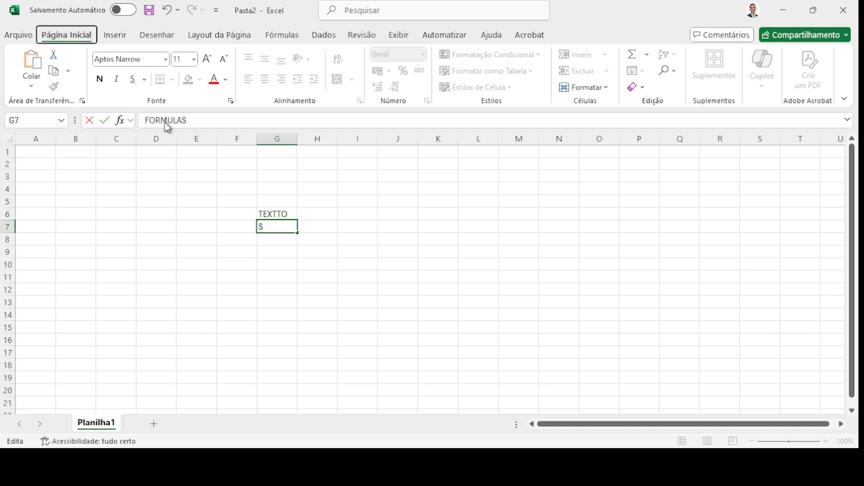
pyautogui.click(199, 120)
pyautogui.moveTo(209, 121); pyautogui.dragTo(126, 120)
pyautogui.hotkey('alt', 'Tab')
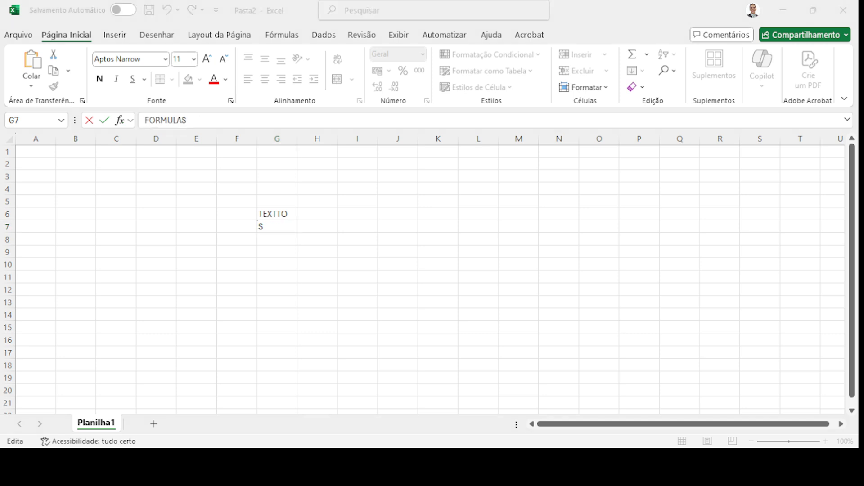
pyautogui.hotkey('alt', 'Tab')
pyautogui.moveTo(213, 117); pyautogui.dragTo(142, 118)
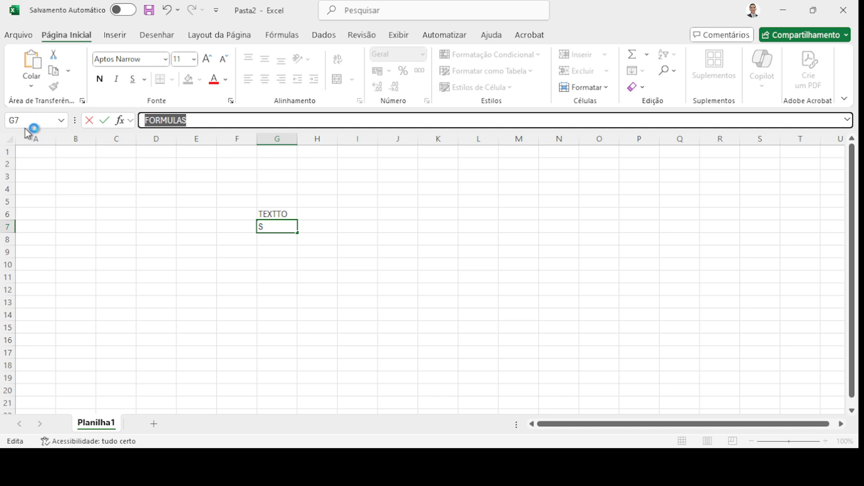
pyautogui.click(204, 225)
pyautogui.click(302, 231)
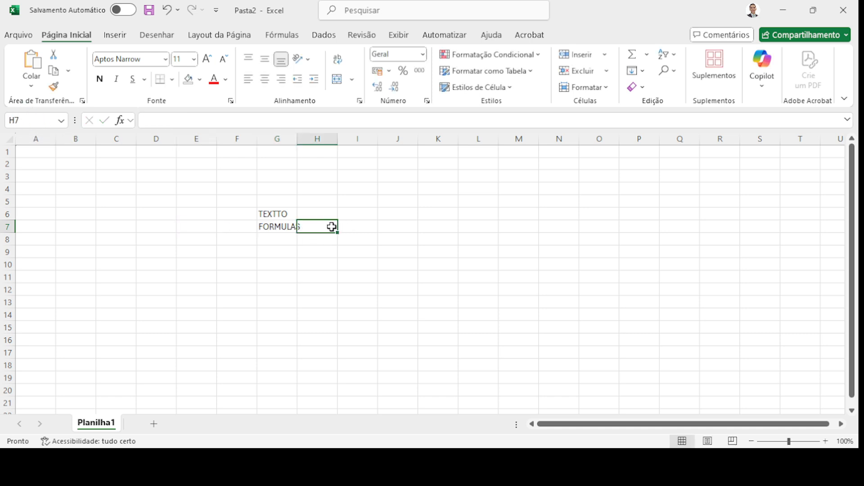
pyautogui.click(396, 201)
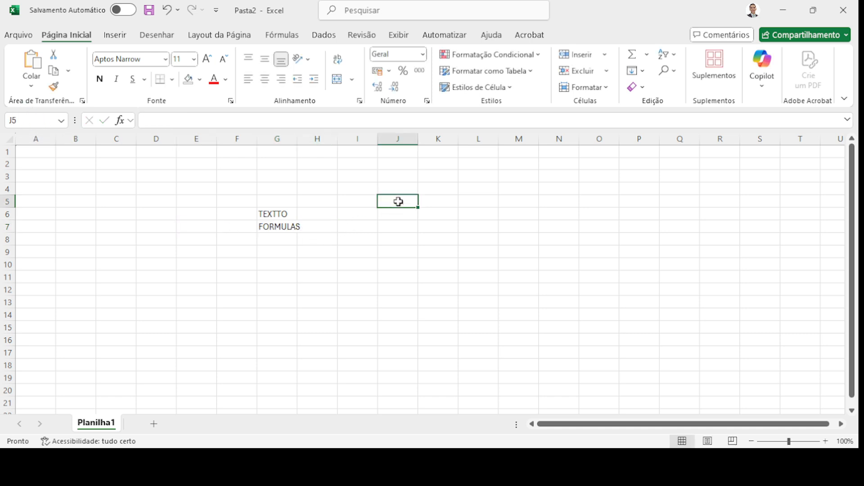
pyautogui.click(114, 35)
pyautogui.click(157, 35)
pyautogui.click(59, 35)
pyautogui.click(314, 279)
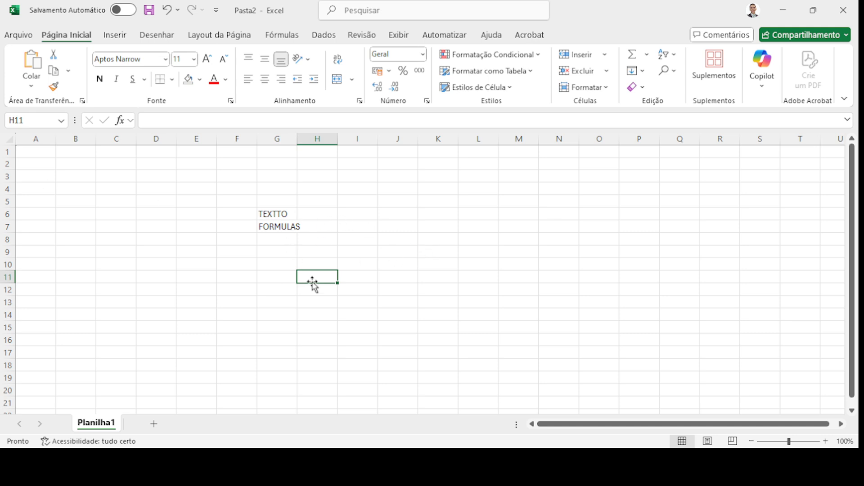
pyautogui.click(279, 227)
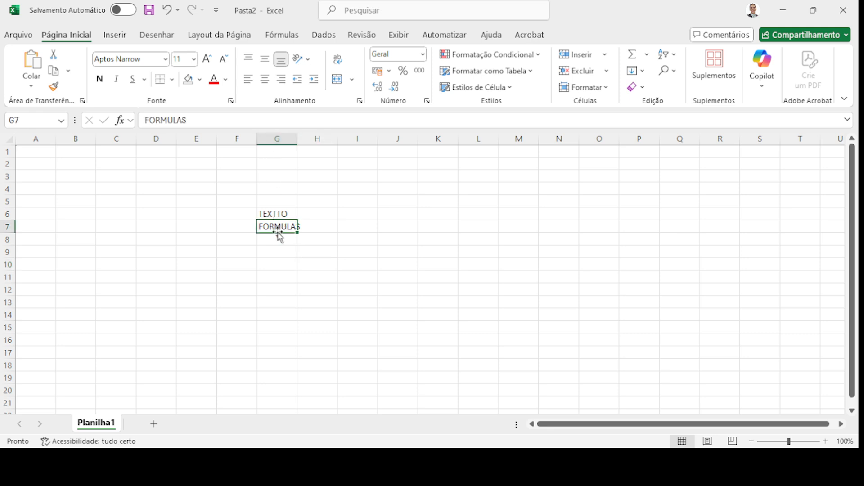
pyautogui.hotkey('alt', 'Tab')
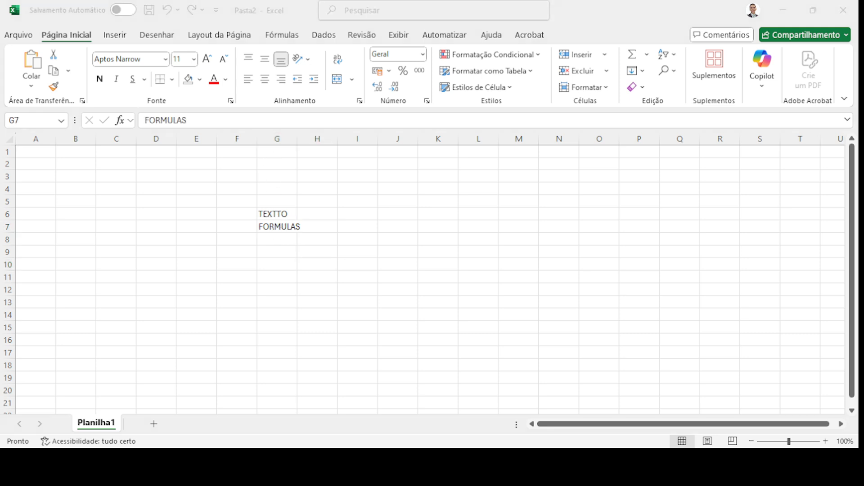
pyautogui.hotkey('alt', 'Tab')
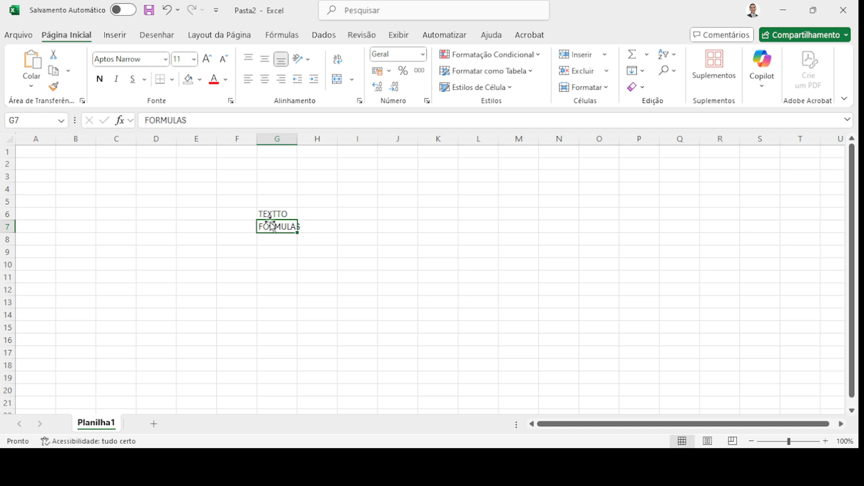
pyautogui.click(316, 226)
pyautogui.click(367, 228)
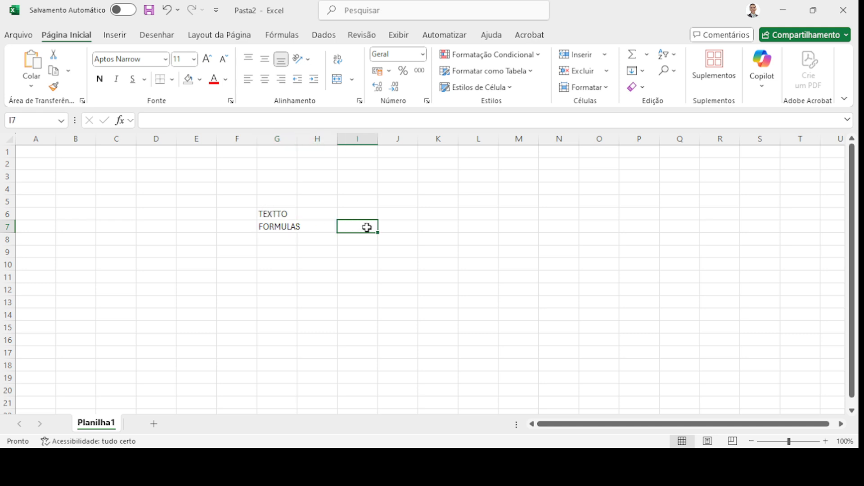
# Step: Fill cell J6 with gold and reselect it
pyautogui.click(407, 210)
pyautogui.click(188, 79)
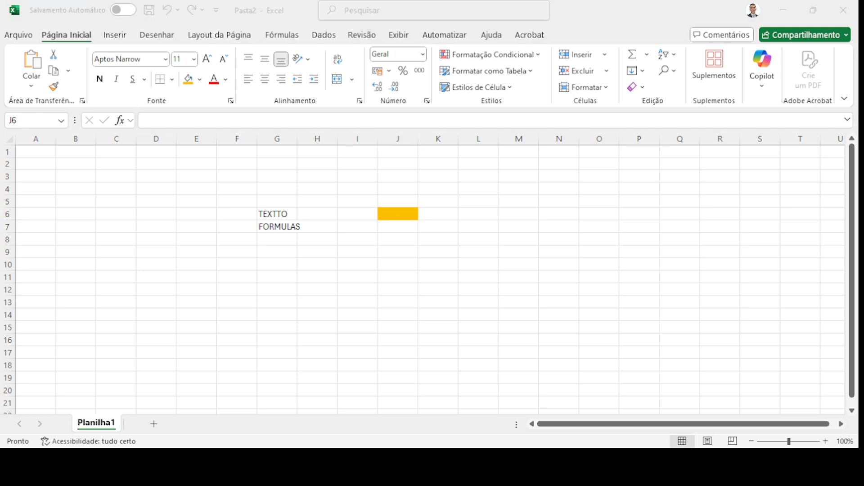
pyautogui.click(394, 216)
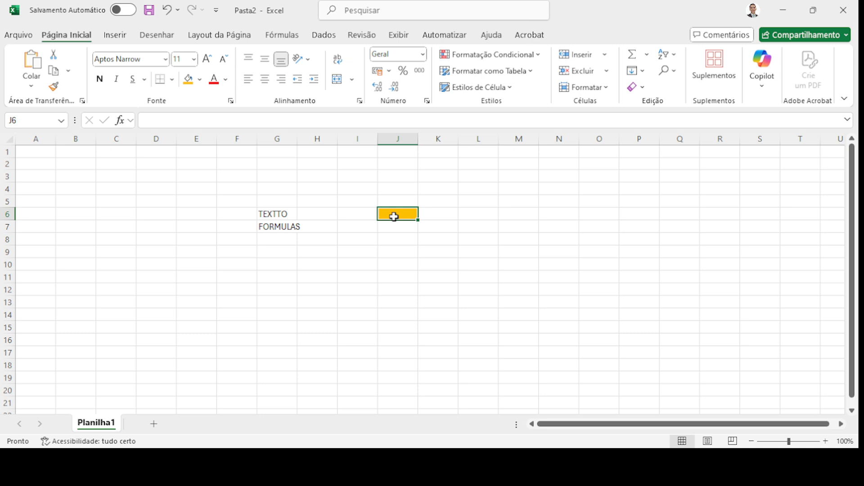
# Step: Fill cell F3 with gold and move the selection away to cell J10
pyautogui.click(224, 177)
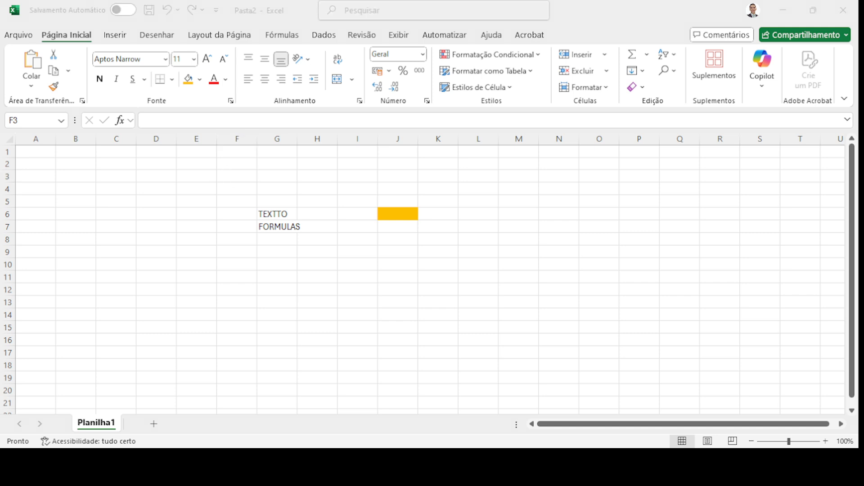
pyautogui.click(188, 80)
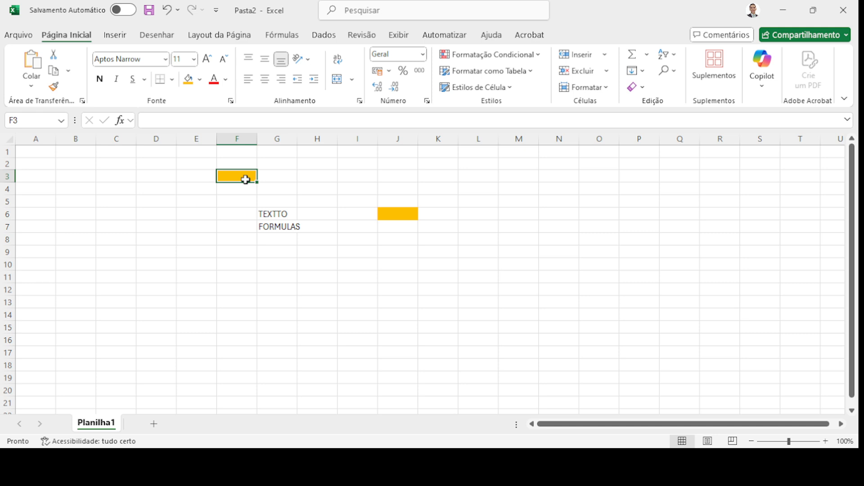
pyautogui.click(409, 261)
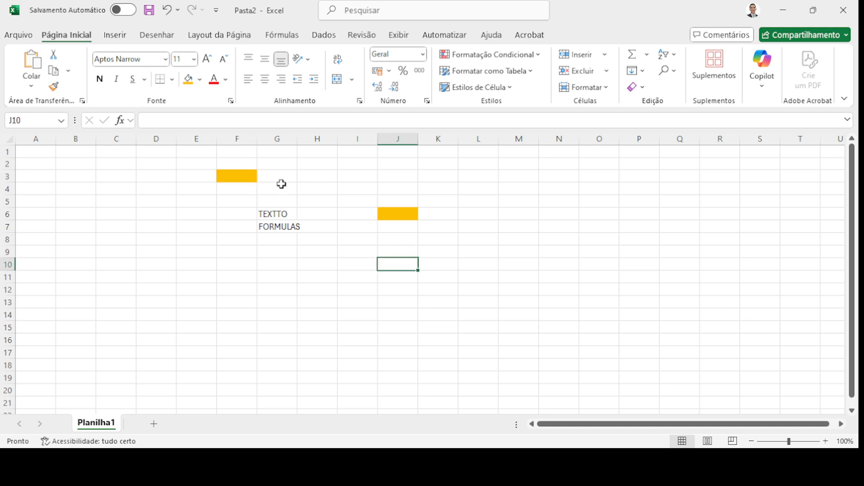
# Step: Clear the contents of the range E2:J10, removing the two text entries in column G
pyautogui.moveTo(213, 162); pyautogui.dragTo(418, 261)
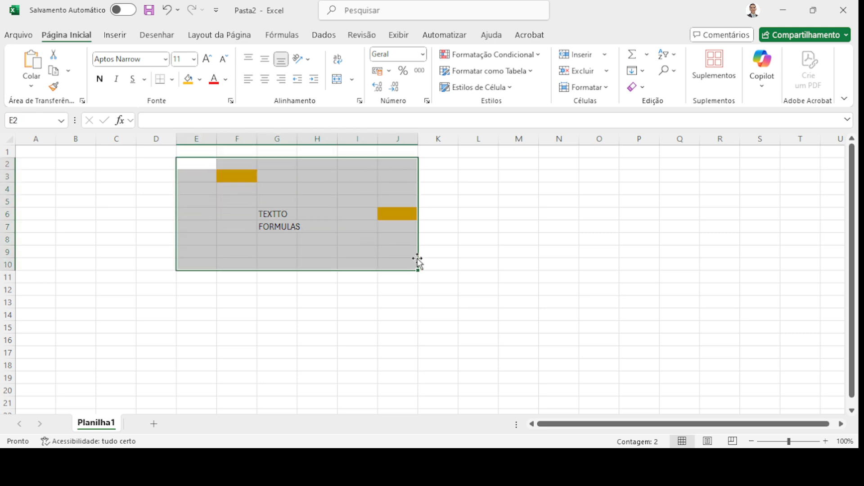
pyautogui.press('Delete')
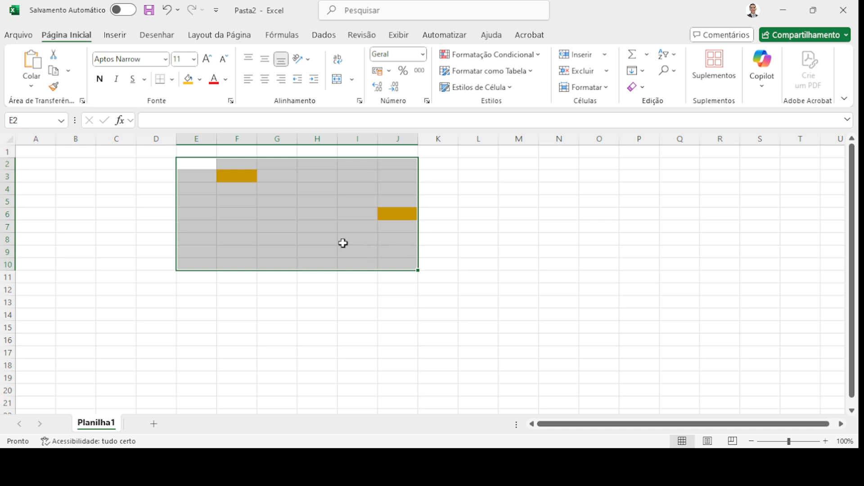
# Step: Enter the text AULA DE EXCEL in cell G7
pyautogui.click(287, 229)
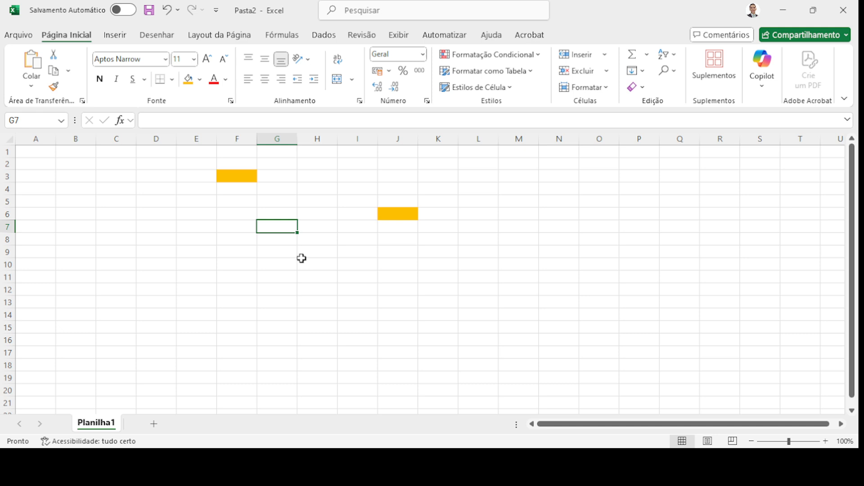
pyautogui.write('AUL')
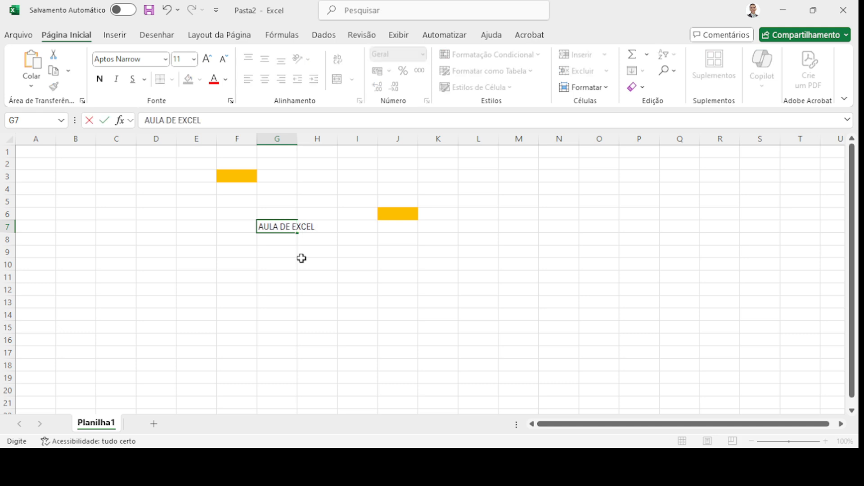
pyautogui.write('A DE EXCEL')
pyautogui.click(302, 258)
pyautogui.click(299, 226)
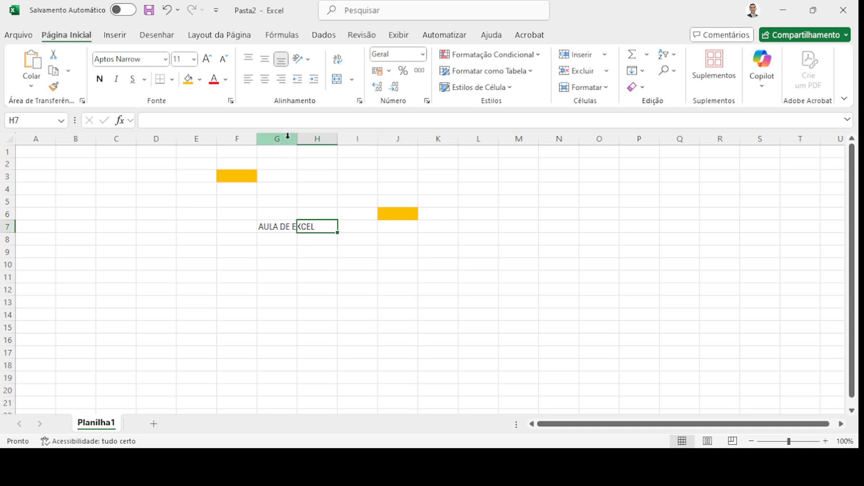
# Step: Fill the AULA DE EXCEL cell G7 with light blue and reselect it
pyautogui.hotkey('ctrl', '1')
pyautogui.hotkey('alt', 'Tab')
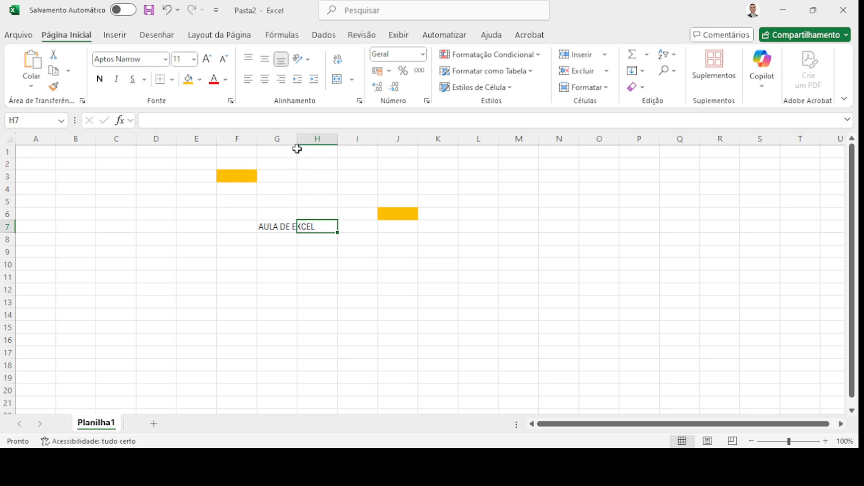
pyautogui.click(288, 226)
pyautogui.click(201, 82)
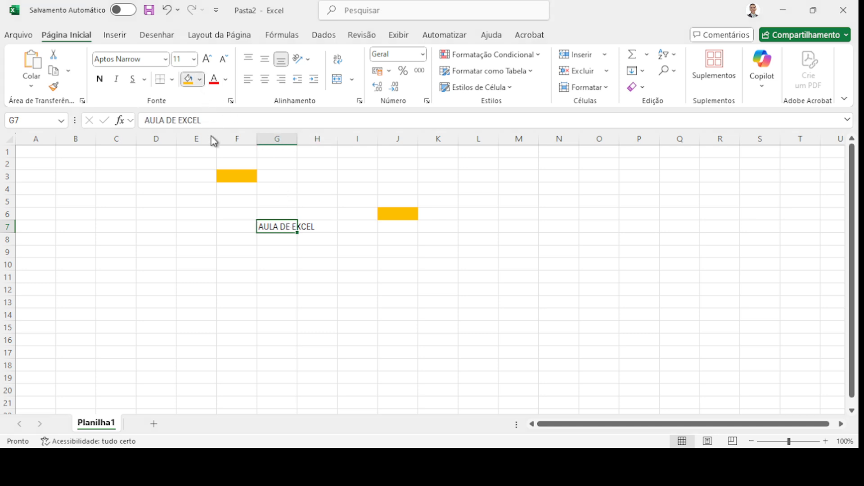
pyautogui.click(196, 143)
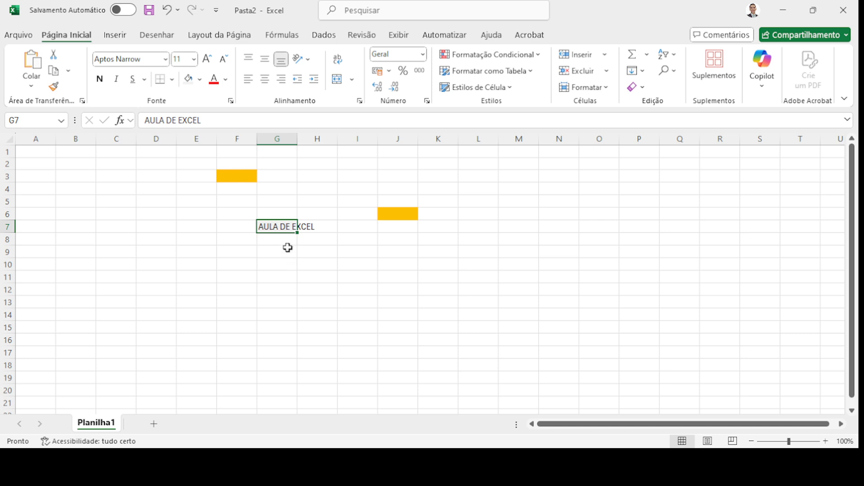
pyautogui.click(201, 81)
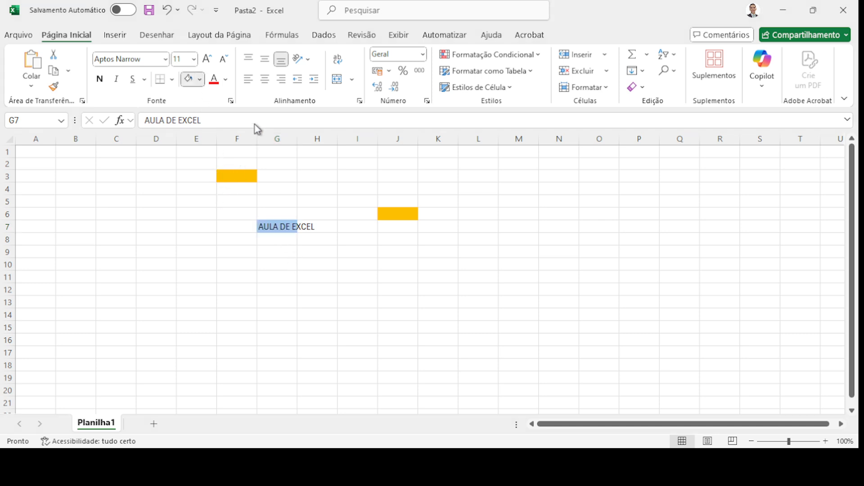
pyautogui.click(263, 143)
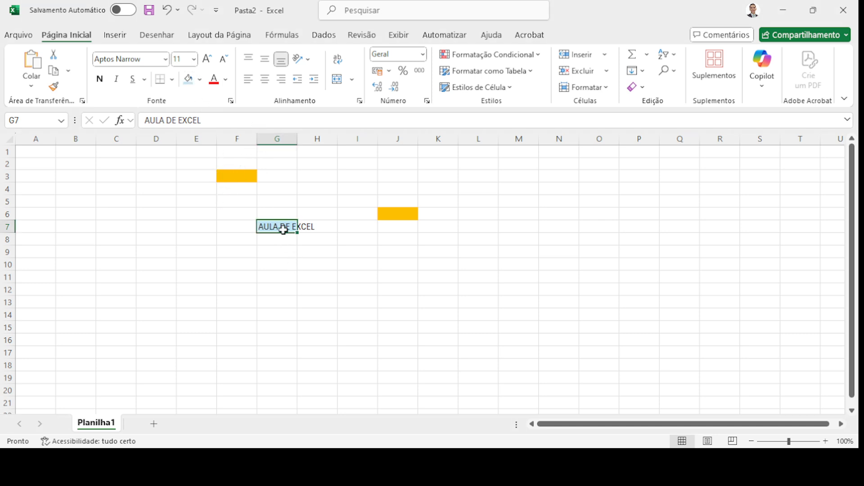
pyautogui.click(286, 259)
pyautogui.click(282, 226)
# Step: Widen column G well beyond its text, then autofit it to the AULA DE EXCEL entry
pyautogui.hotkey('alt', 'Tab')
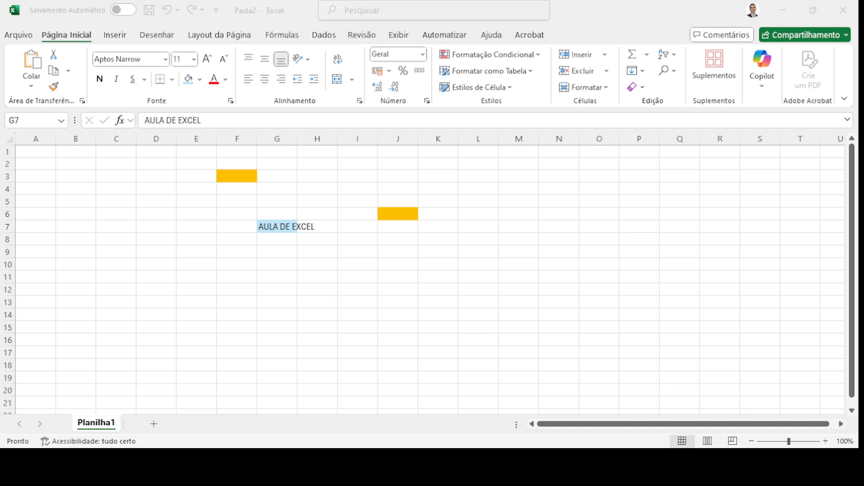
pyautogui.hotkey('alt', 'Tab')
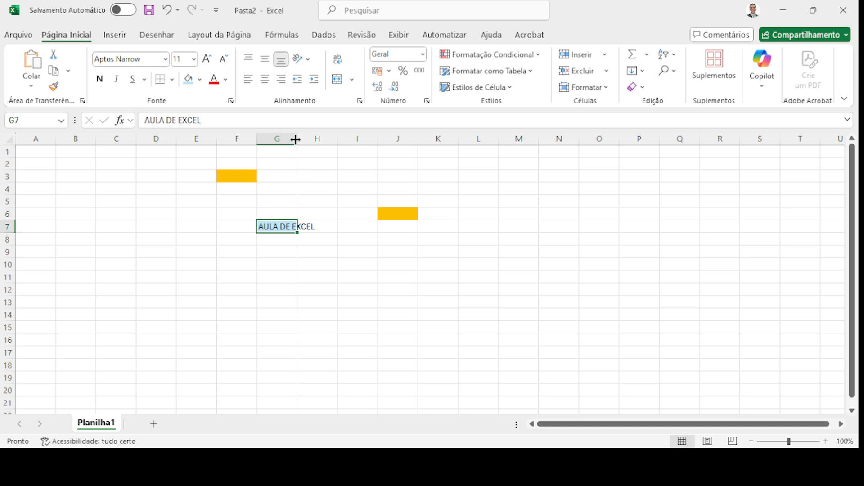
pyautogui.moveTo(297, 139); pyautogui.dragTo(512, 137)
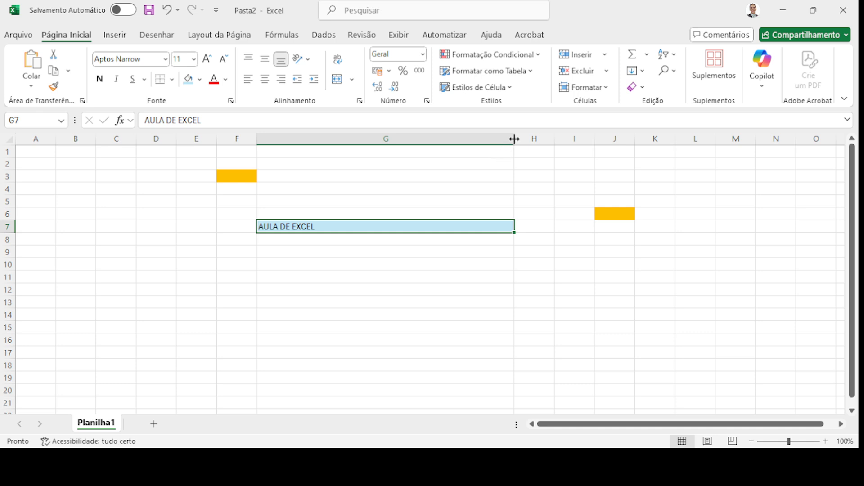
pyautogui.doubleClick(514, 139)
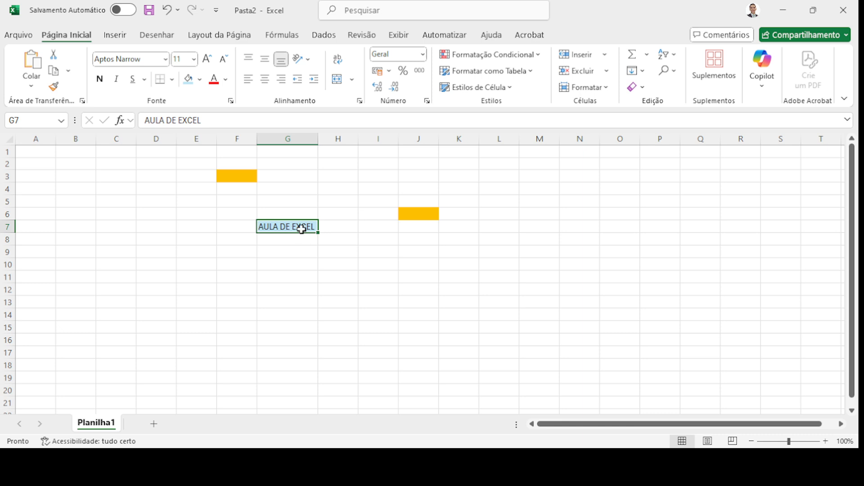
# Step: Enter the number 5 in cell I3
pyautogui.click(376, 174)
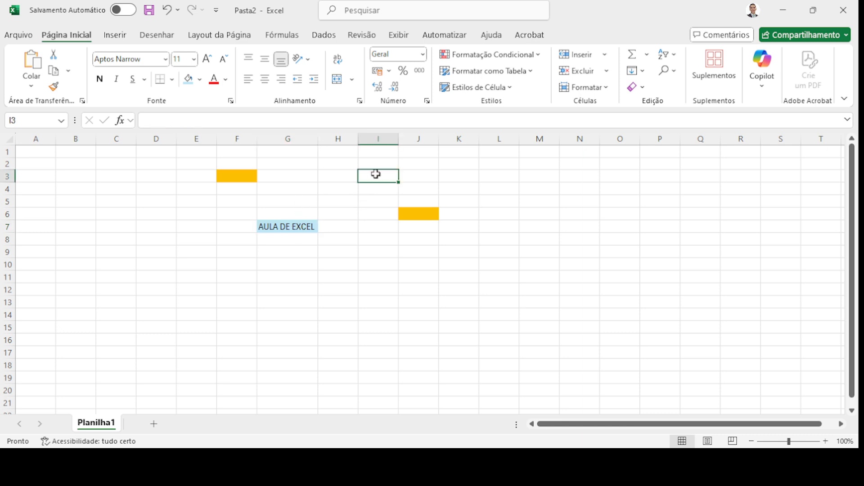
pyautogui.write('5')
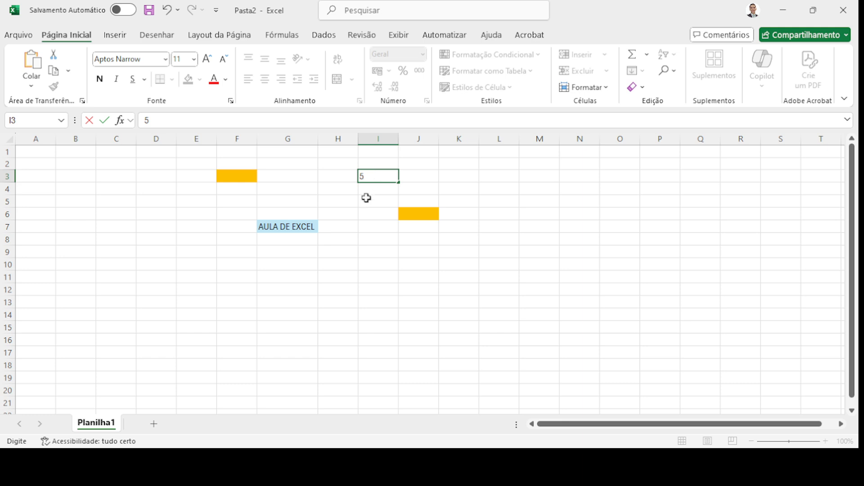
pyautogui.press('Return')
# Step: Resize column I by hand and by autofit, leaving it slightly wider than column H
pyautogui.moveTo(398, 139); pyautogui.dragTo(618, 140)
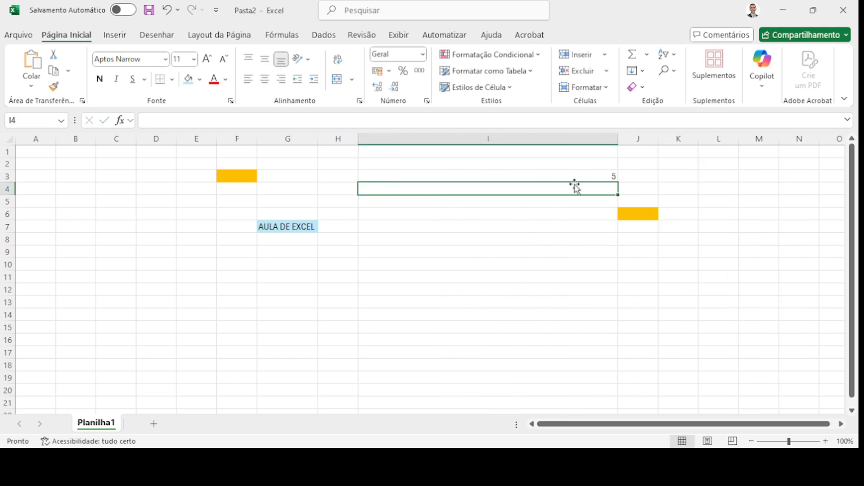
pyautogui.click(568, 176)
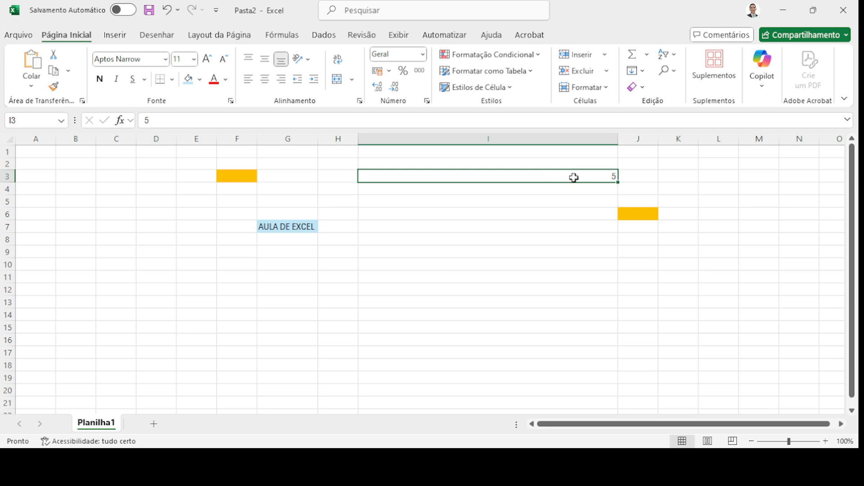
pyautogui.doubleClick(616, 137)
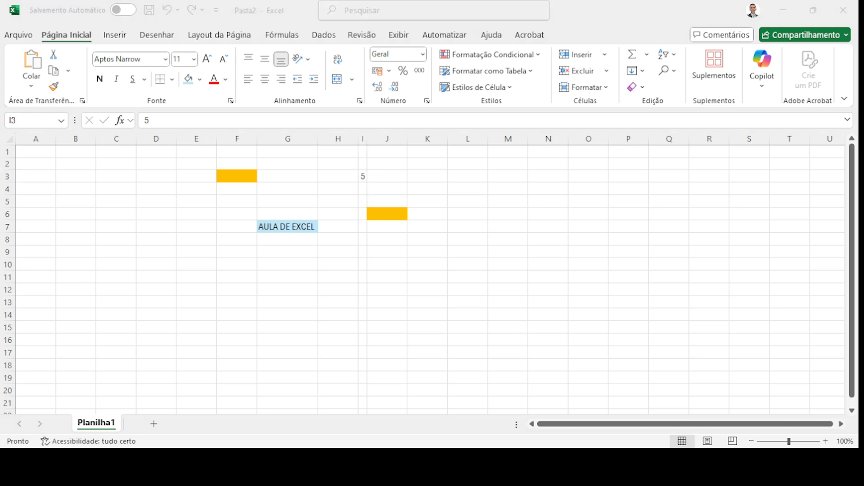
pyautogui.moveTo(367, 138); pyautogui.dragTo(413, 138)
# Step: Increase the height of row 7 to about twice that of the neighbouring rows
pyautogui.moveTo(14, 233)
pyautogui.mouseDown()
pyautogui.moveTo(7, 296)
pyautogui.moveTo(13, 234)
pyautogui.moveTo(17, 282)
pyautogui.moveTo(14, 232)
pyautogui.mouseUp()
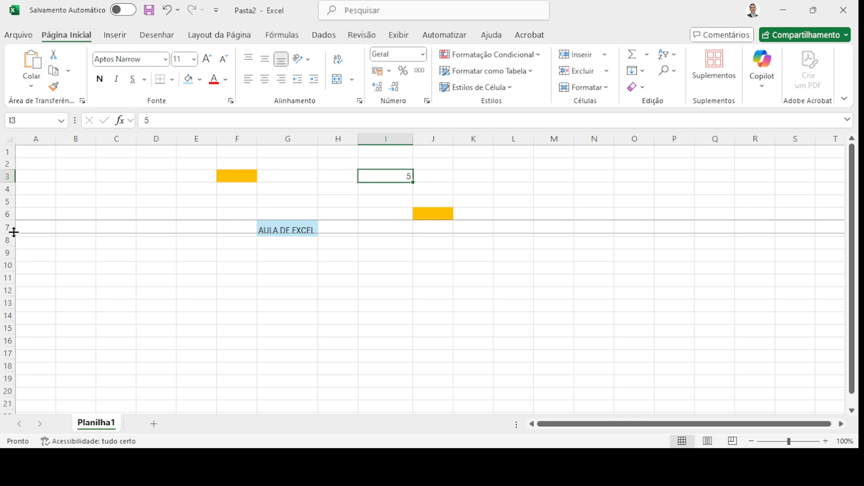
pyautogui.moveTo(14, 232)
pyautogui.mouseDown()
pyautogui.moveTo(13, 243)
pyautogui.moveTo(9, 234)
pyautogui.mouseUp()
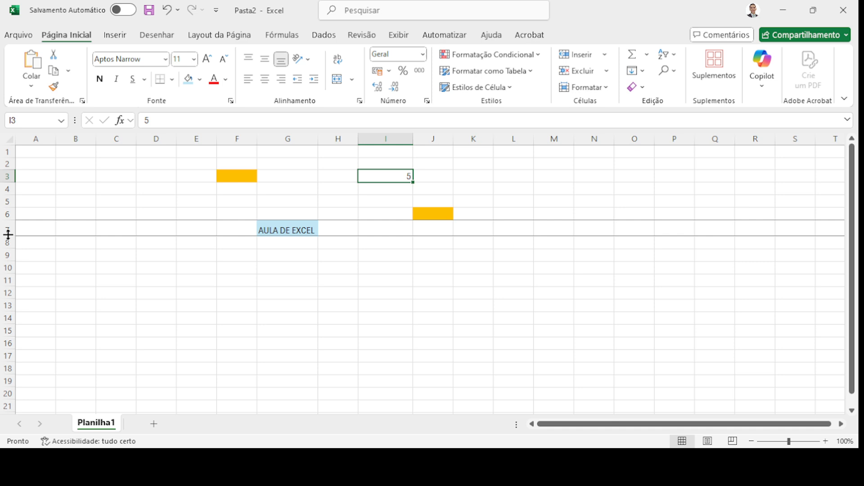
pyautogui.moveTo(8, 234); pyautogui.dragTo(11, 244)
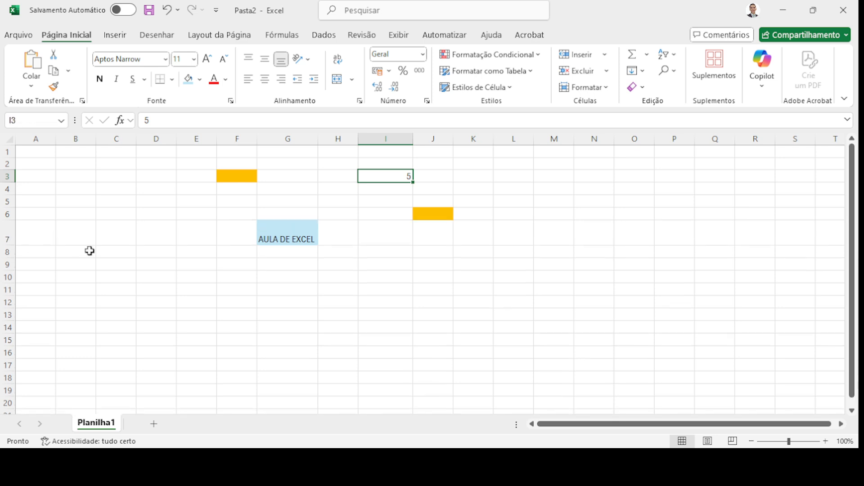
# Step: Widen column G to nearly double its fitted width and select cell G7
pyautogui.click(310, 229)
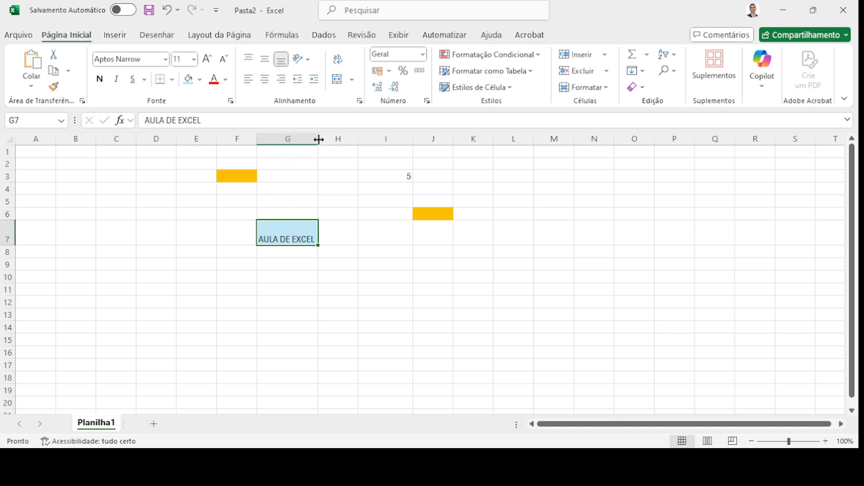
pyautogui.click(299, 138)
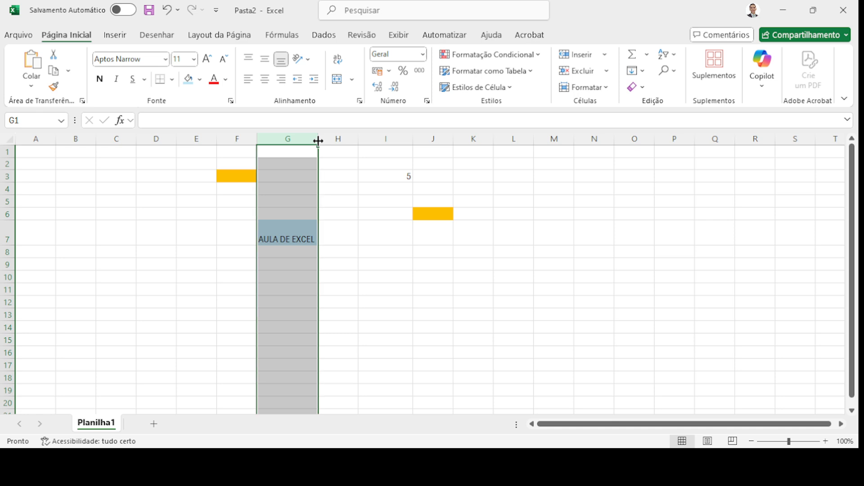
pyautogui.moveTo(318, 140); pyautogui.dragTo(370, 141)
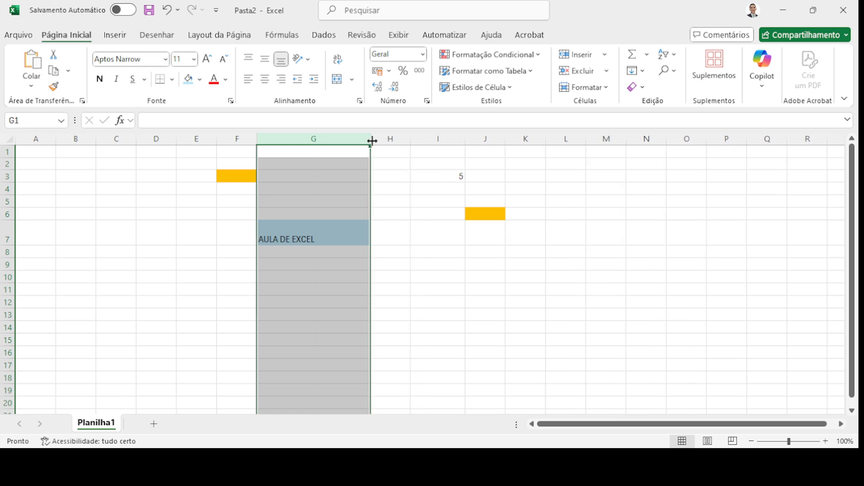
pyautogui.click(319, 234)
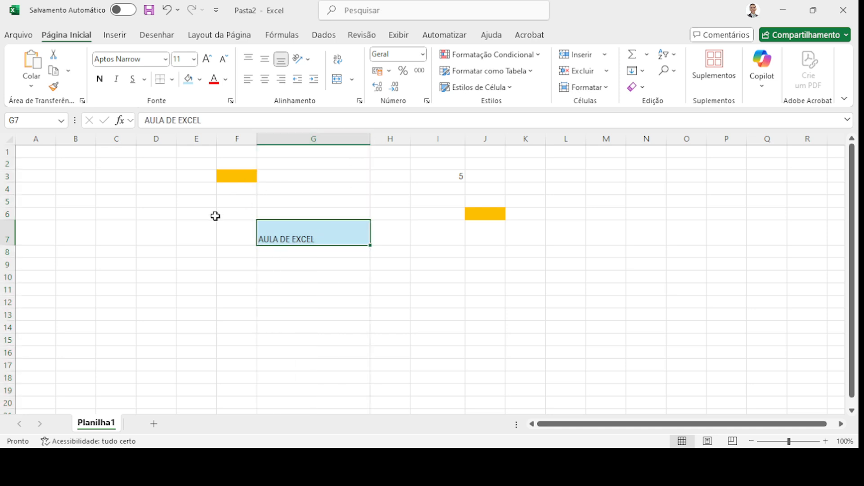
# Step: Check the number format assigned to the AULA DE EXCEL cell G7
pyautogui.click(273, 283)
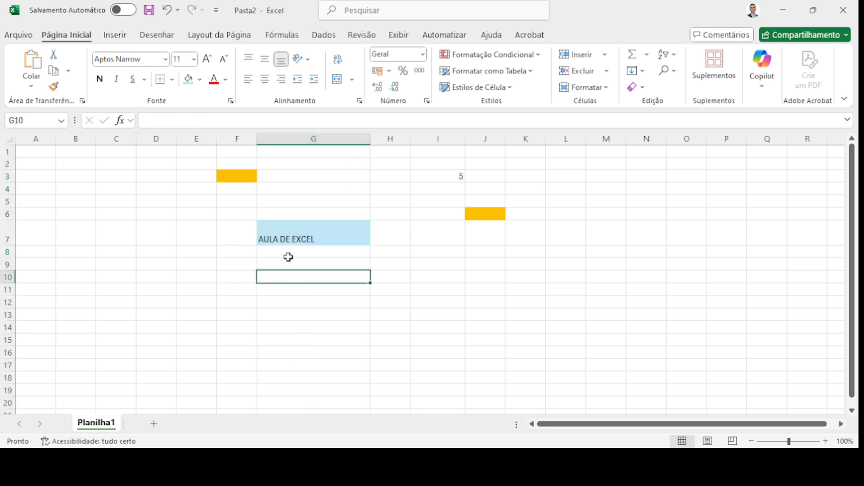
pyautogui.click(305, 235)
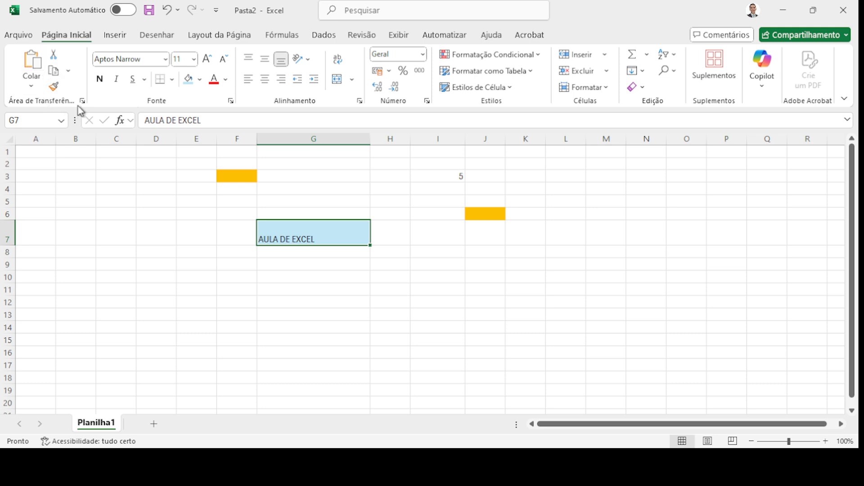
pyautogui.click(394, 52)
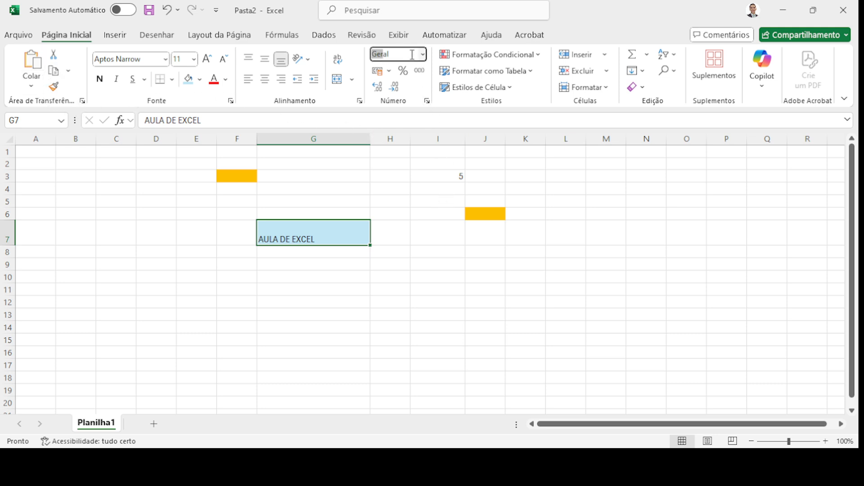
pyautogui.click(403, 55)
pyautogui.click(343, 286)
pyautogui.click(309, 238)
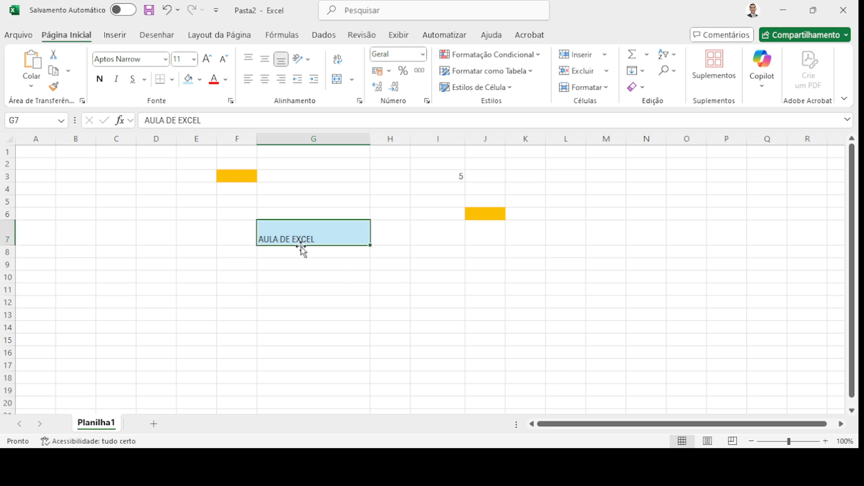
# Step: Enter 5555 in cell G8 and review the number formats of cells G8 and G7
pyautogui.click(307, 253)
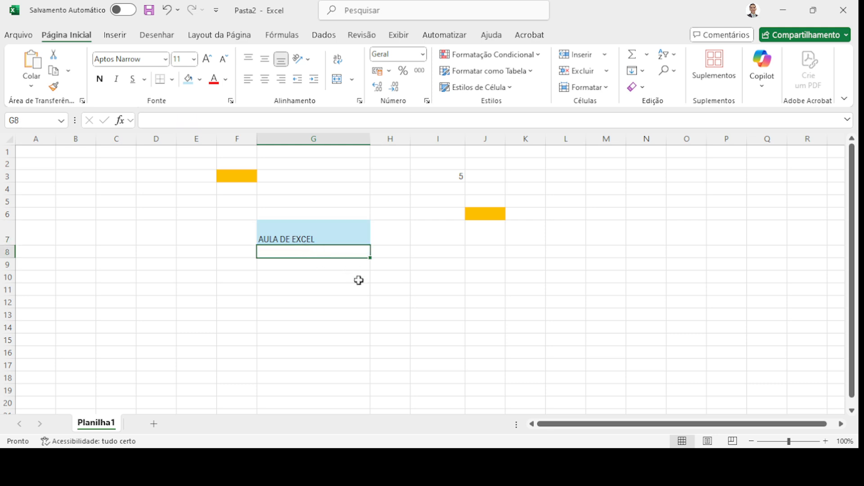
pyautogui.write('5555')
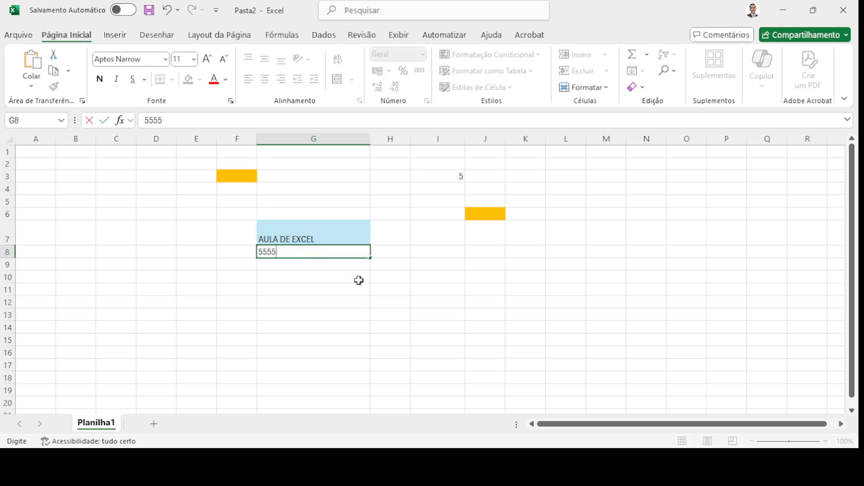
pyautogui.click(358, 281)
pyautogui.click(308, 252)
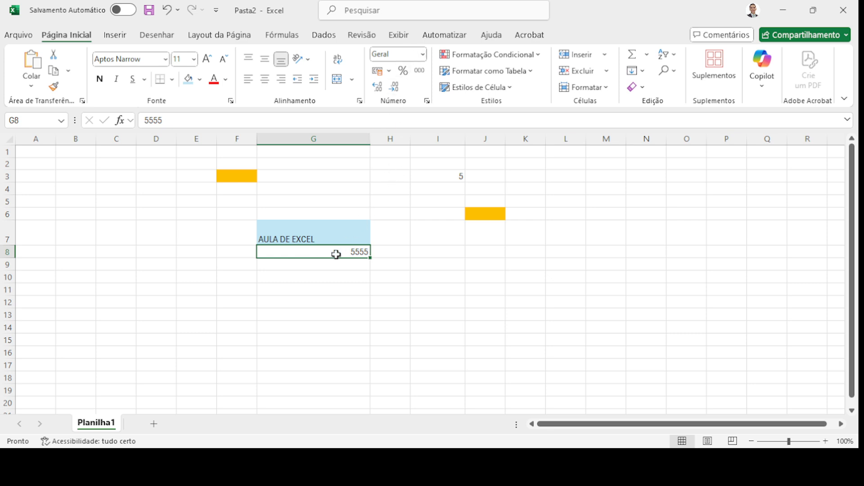
pyautogui.click(326, 233)
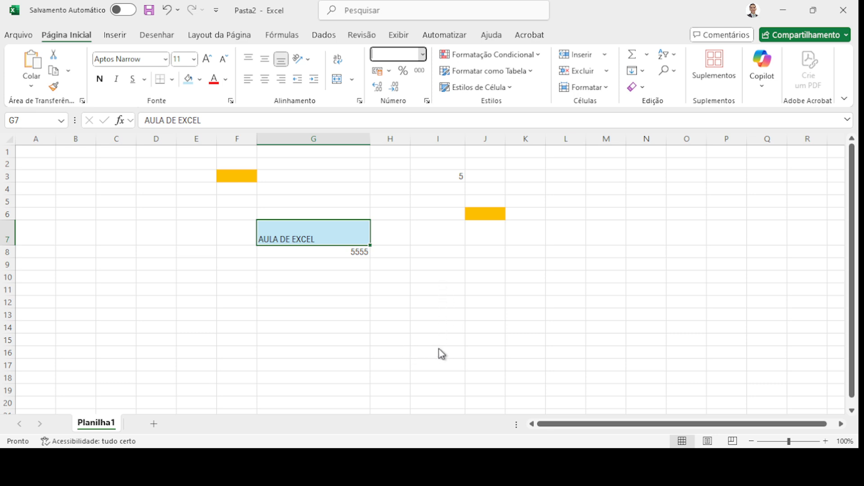
# Step: Replace the content of cell G8 with 5 and enter 5 in the adjacent cell H8
pyautogui.click(360, 252)
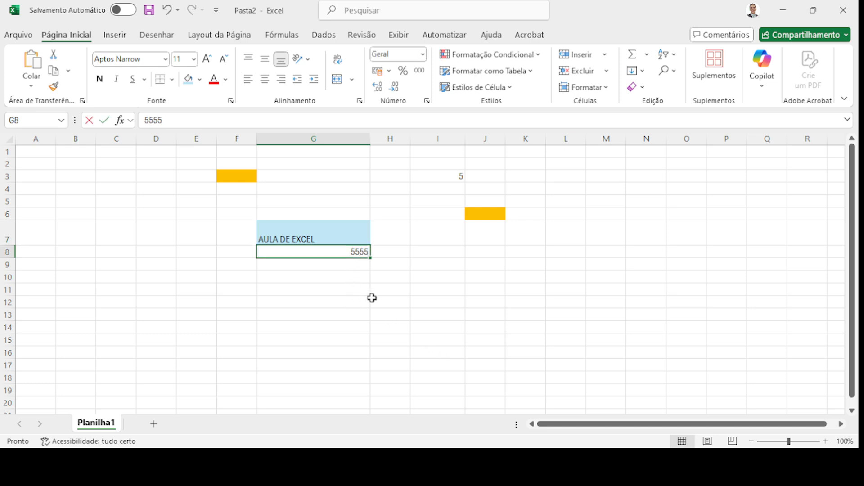
pyautogui.write('5')
pyautogui.click(393, 248)
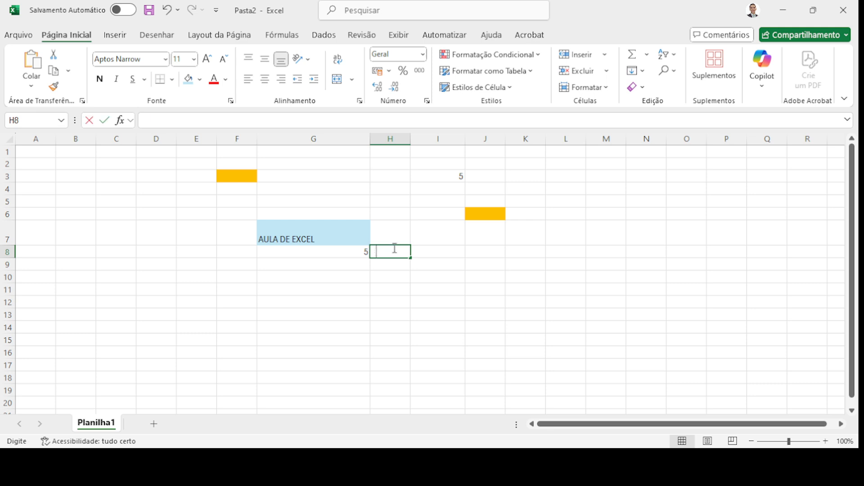
pyautogui.write('5')
pyautogui.press('Return')
# Step: Apply the Número format to cells G8:H8 and reselect both cells
pyautogui.moveTo(351, 251); pyautogui.dragTo(376, 252)
pyautogui.click(419, 54)
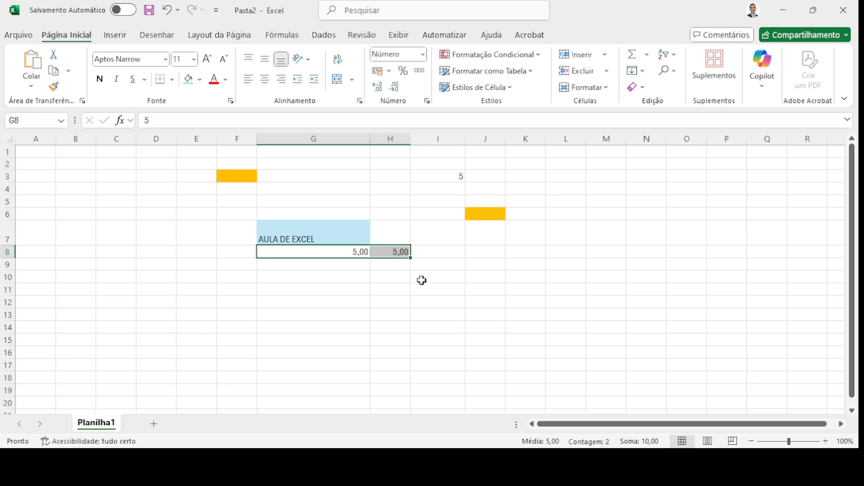
pyautogui.click(374, 279)
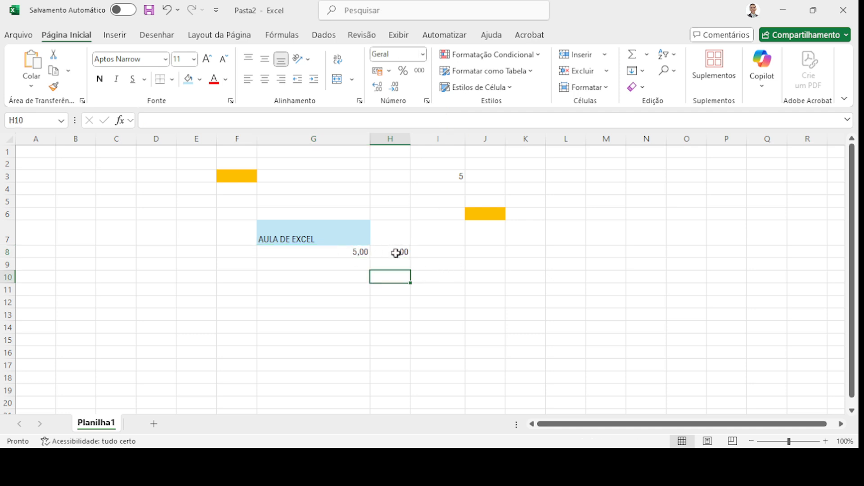
pyautogui.moveTo(396, 252); pyautogui.dragTo(359, 247)
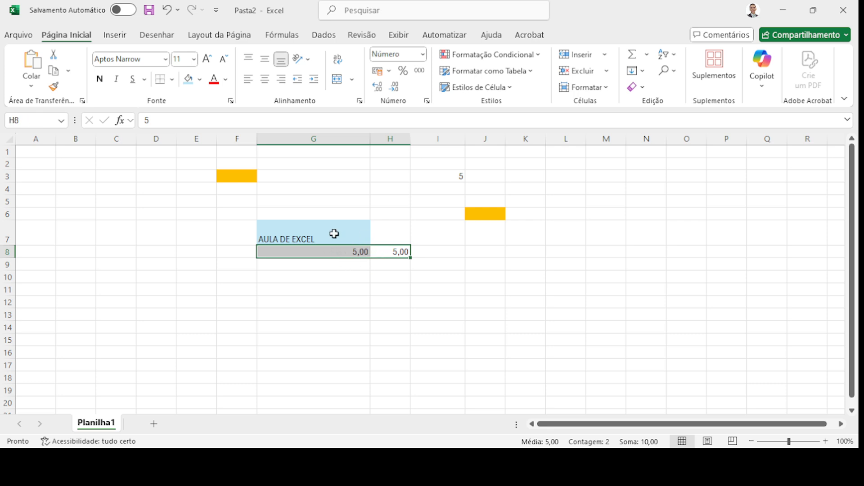
# Step: Narrow column G to just fit the AULA DE EXCEL text and apply the Moeda format to cells G8:H8
pyautogui.moveTo(369, 142); pyautogui.dragTo(325, 140)
pyautogui.click(338, 250)
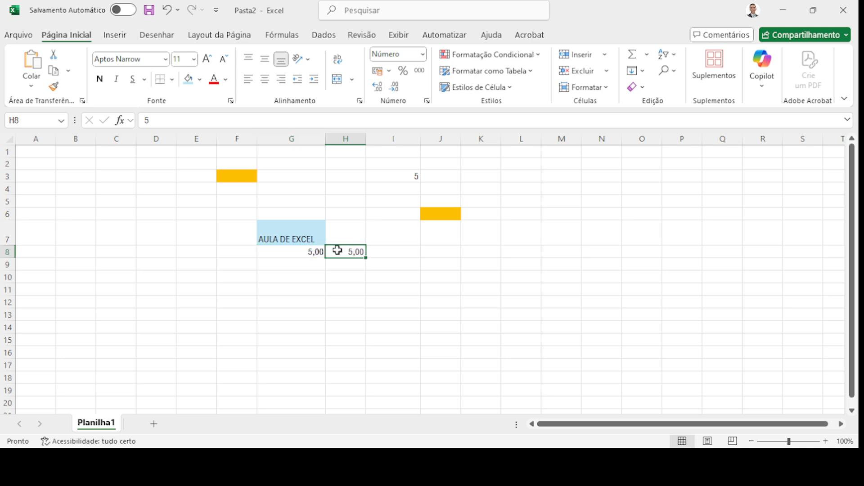
pyautogui.moveTo(316, 252); pyautogui.dragTo(343, 253)
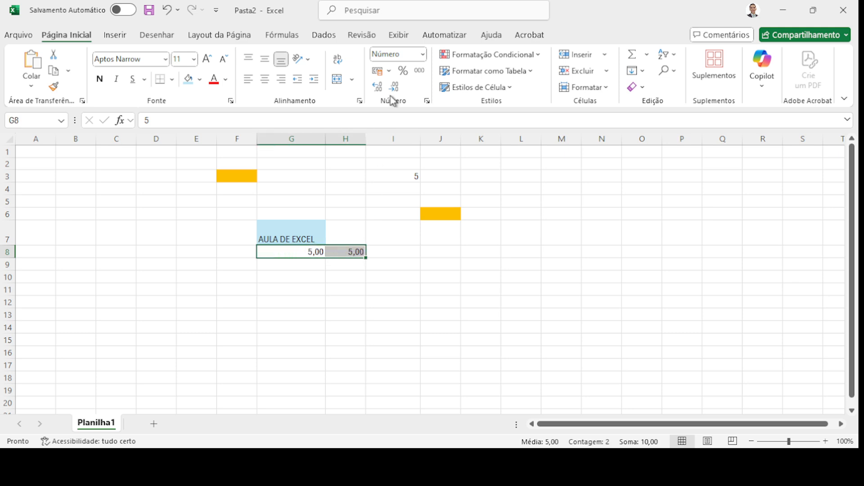
pyautogui.click(422, 57)
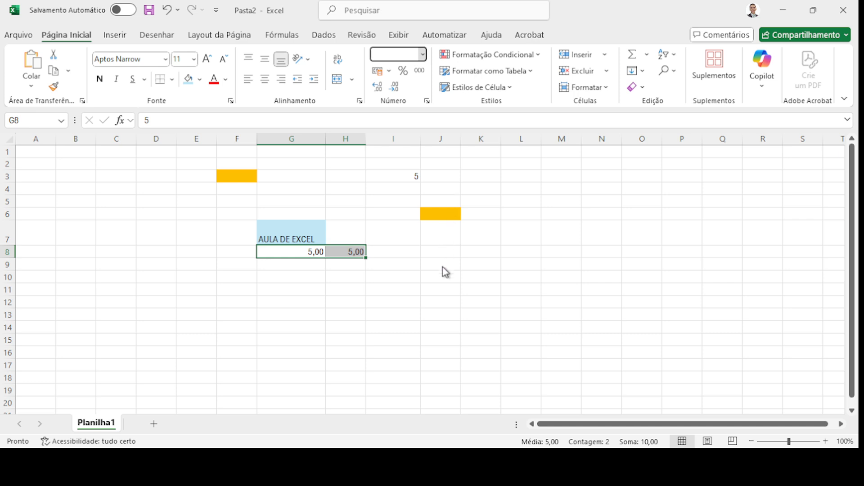
pyautogui.click(452, 138)
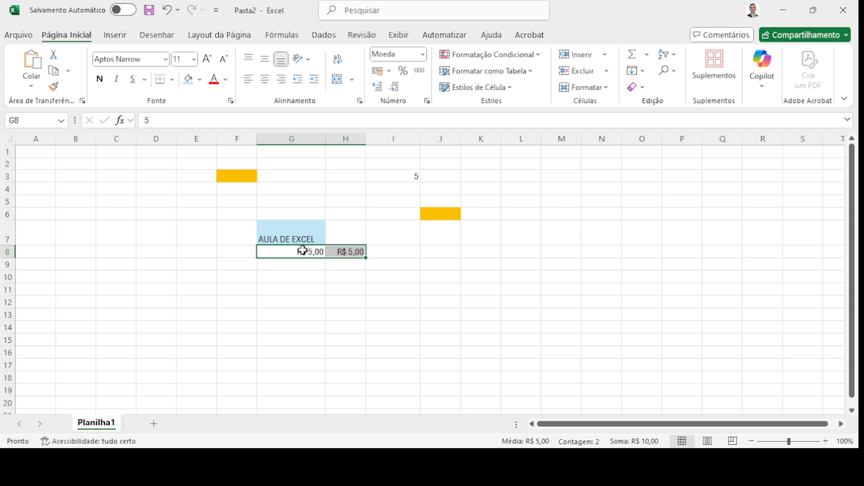
pyautogui.click(345, 266)
pyautogui.moveTo(309, 251); pyautogui.dragTo(351, 251)
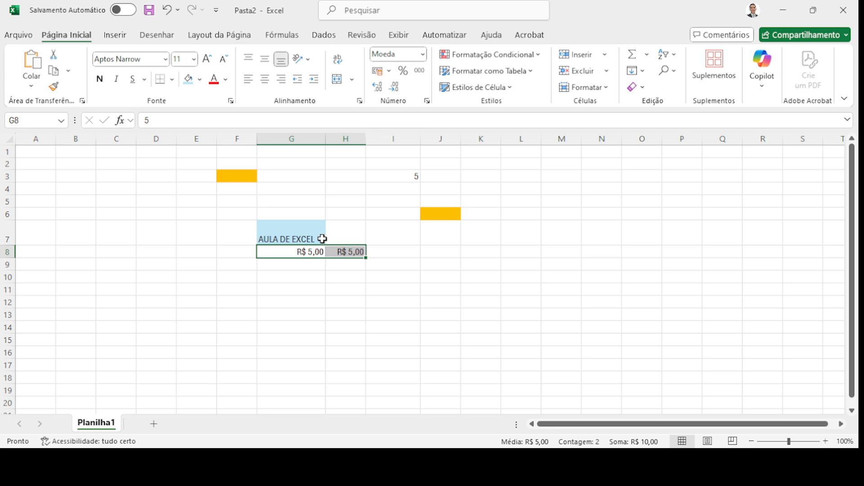
# Step: Change the number format of cell G8 alone to Contábil
pyautogui.click(311, 251)
pyautogui.click(423, 55)
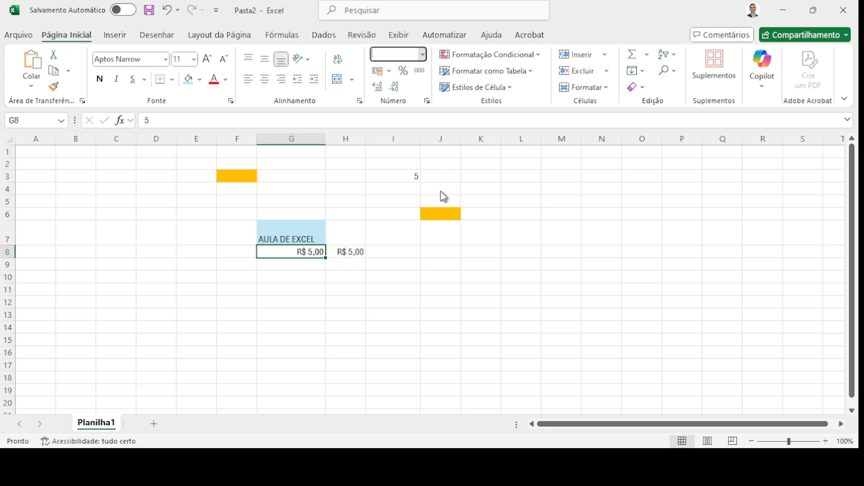
pyautogui.click(445, 167)
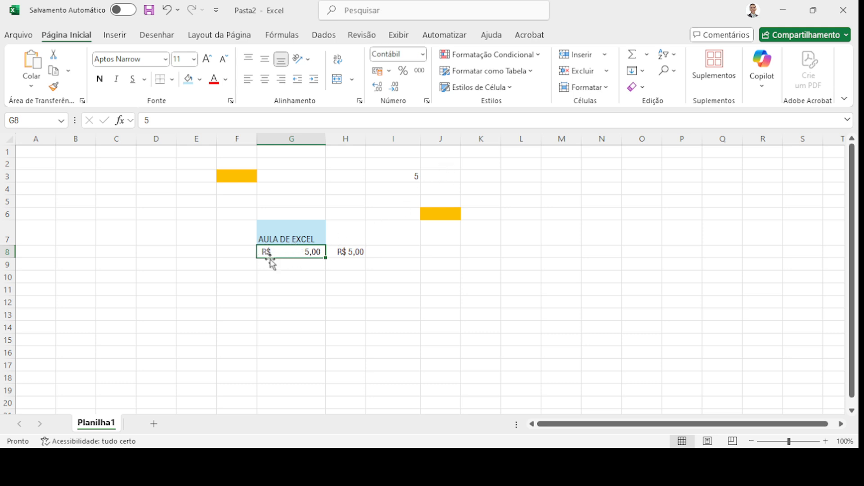
# Step: Enter the date 16/10/2025 in cell G9 and assign it the short date format
pyautogui.click(304, 267)
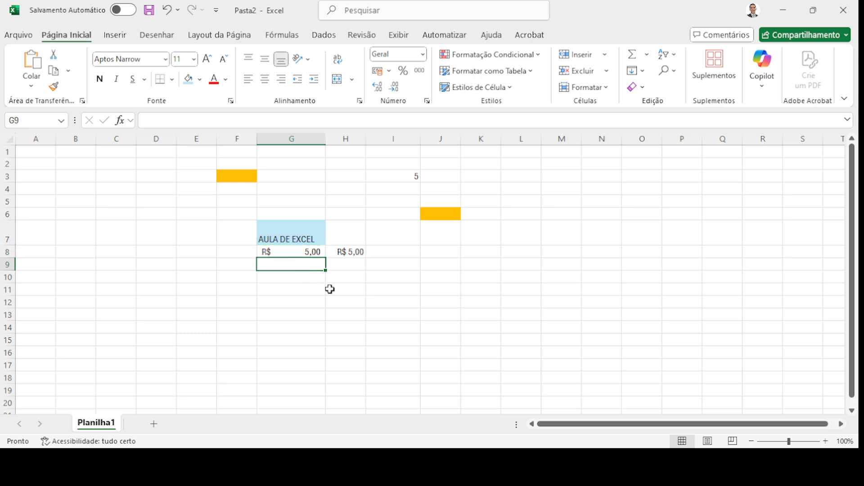
pyautogui.write('16/10/202')
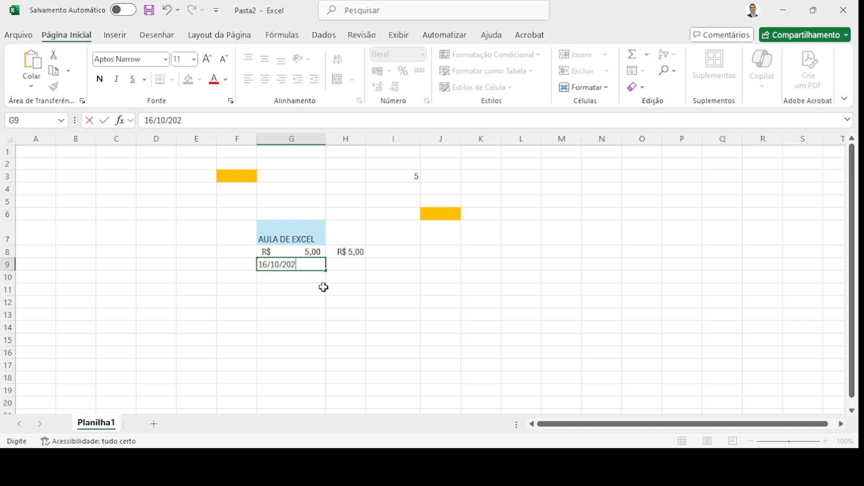
pyautogui.press('Return')
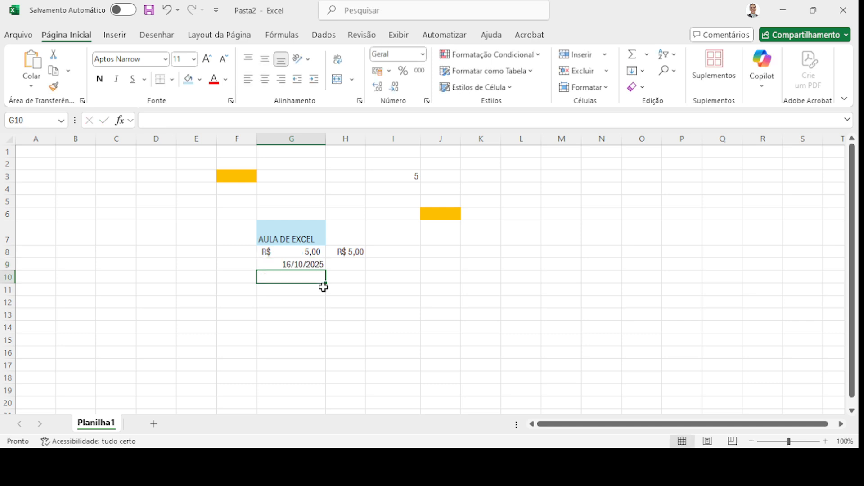
pyautogui.click(318, 264)
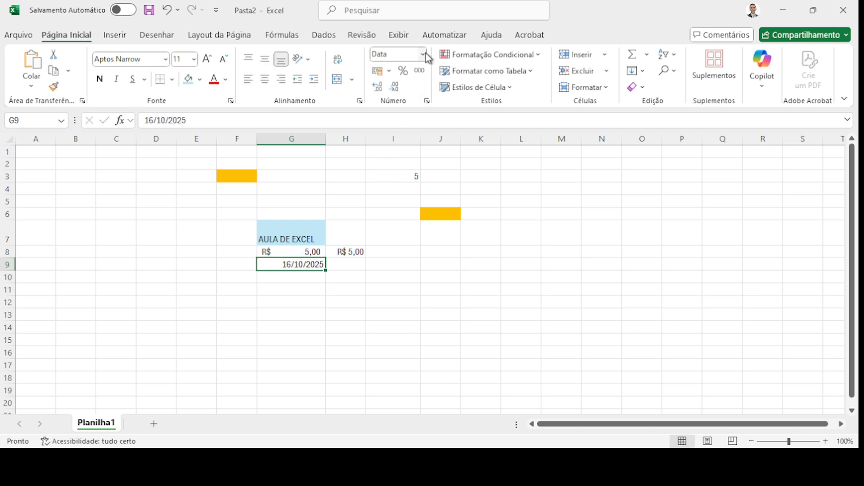
pyautogui.click(396, 55)
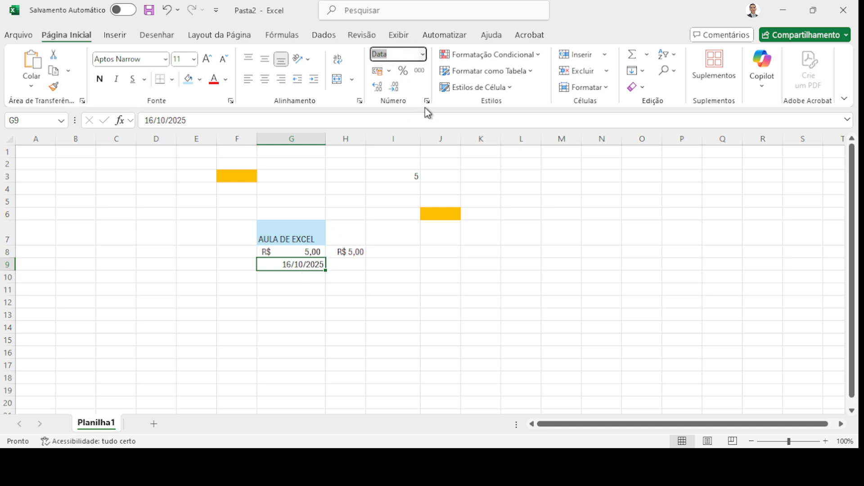
pyautogui.click(423, 56)
pyautogui.click(456, 199)
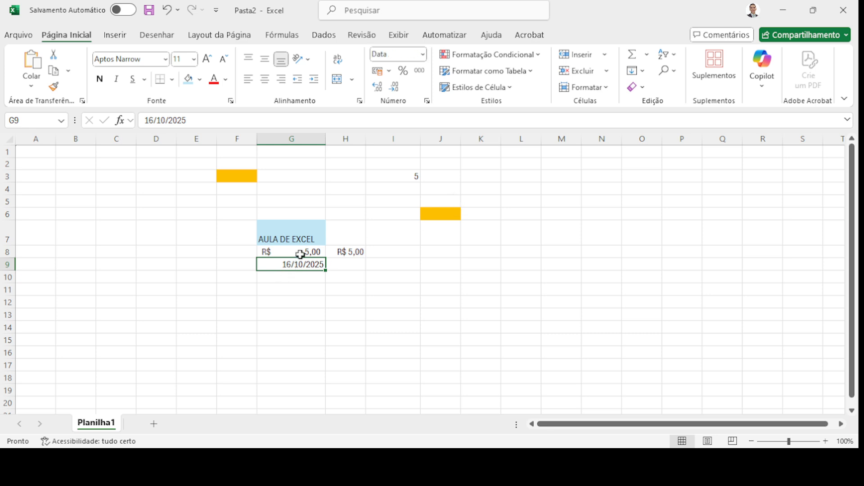
# Step: Switch the date in cell G9 to the long date format and fill the cell with light blue
pyautogui.click(423, 55)
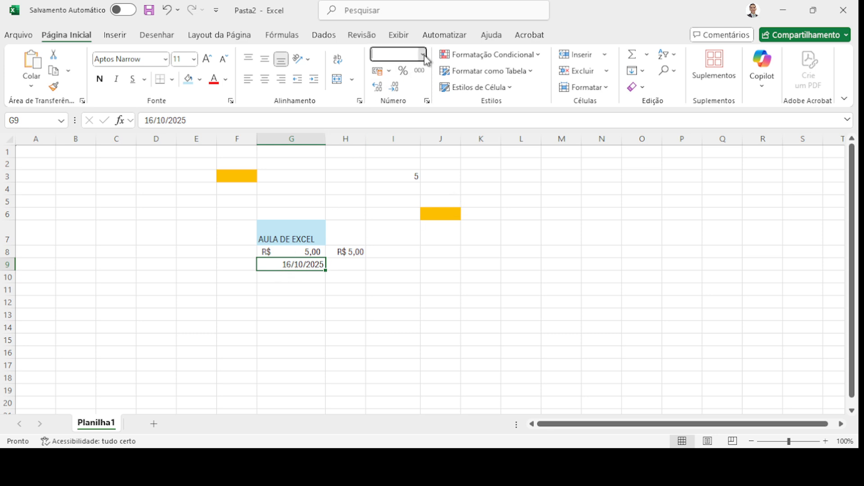
pyautogui.click(460, 230)
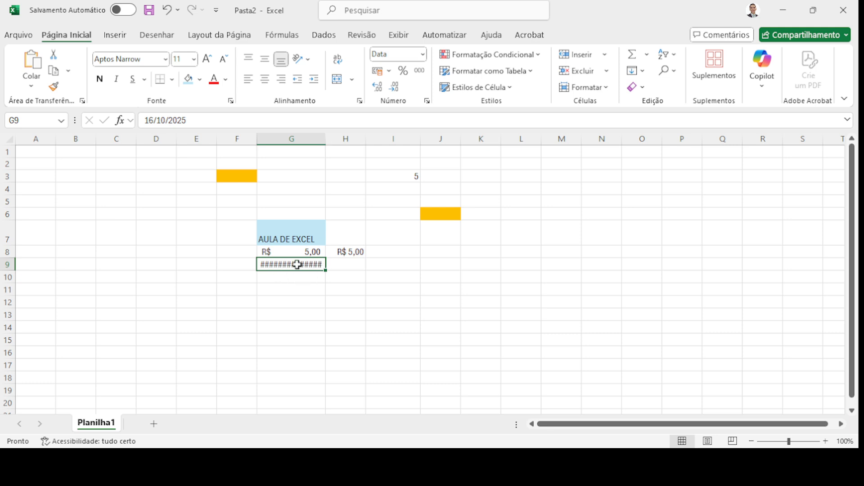
pyautogui.click(189, 79)
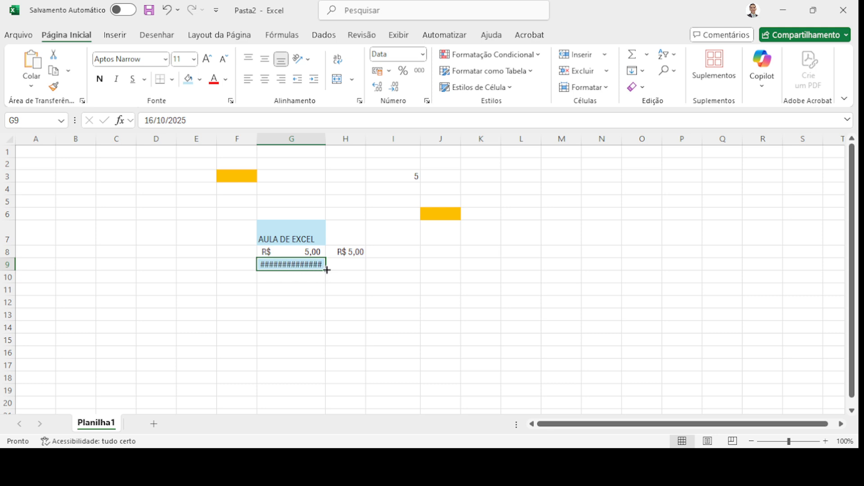
# Step: Widen column G by hand and autofit it to the long date, then select cell G9 again
pyautogui.moveTo(325, 140); pyautogui.dragTo(366, 142)
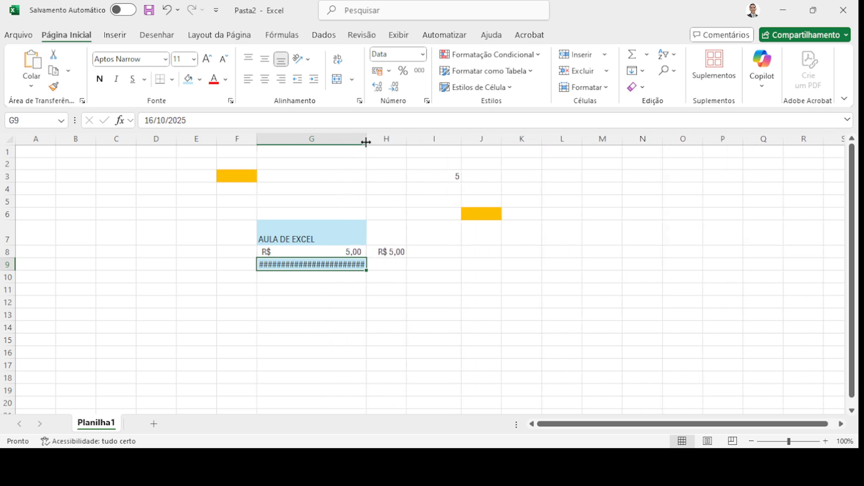
pyautogui.doubleClick(366, 142)
pyautogui.click(339, 278)
pyautogui.click(363, 265)
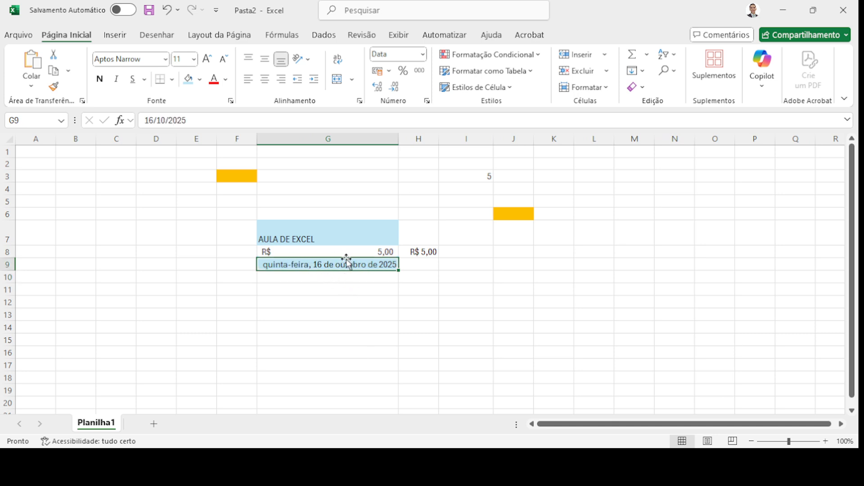
# Step: Set the date in cell G9 back to the short date format and leave the cell
pyautogui.click(424, 53)
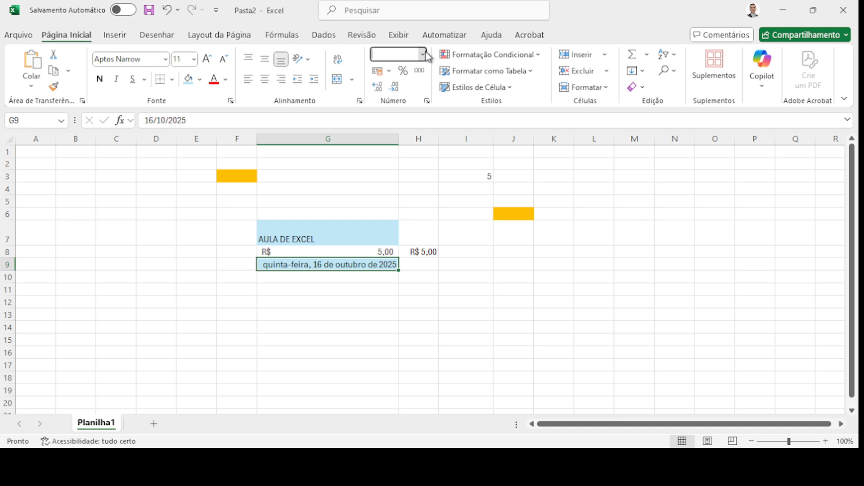
pyautogui.click(461, 202)
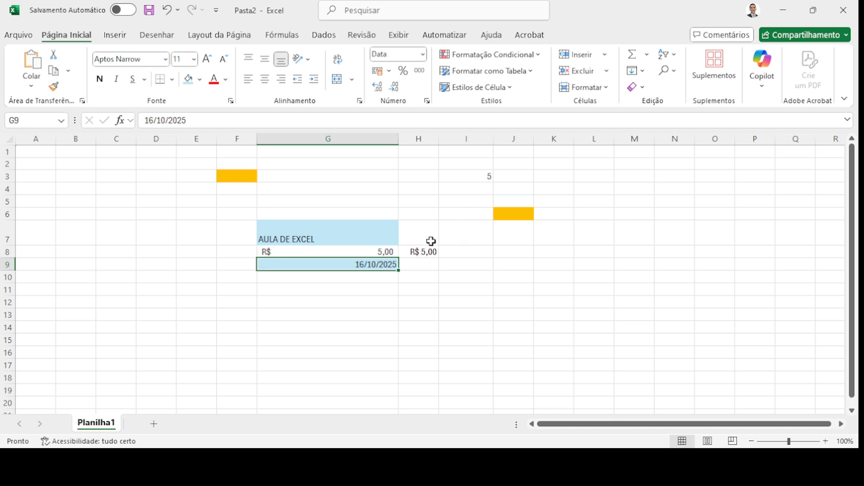
pyautogui.click(423, 54)
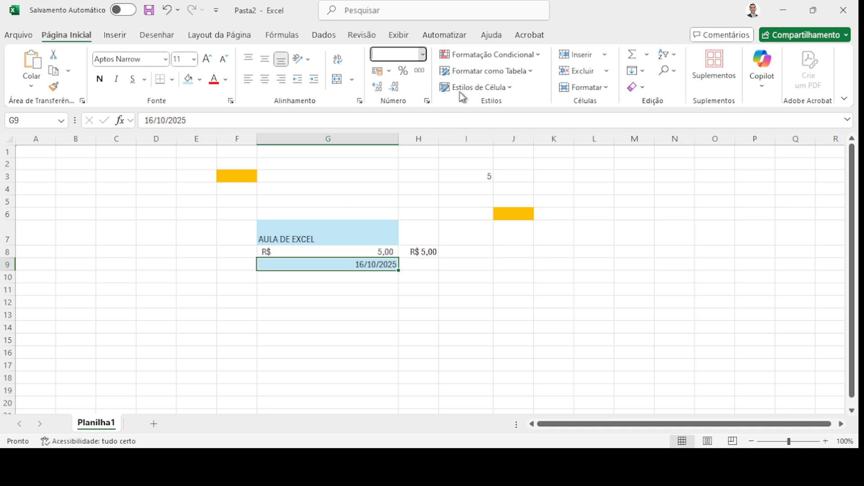
pyautogui.click(335, 185)
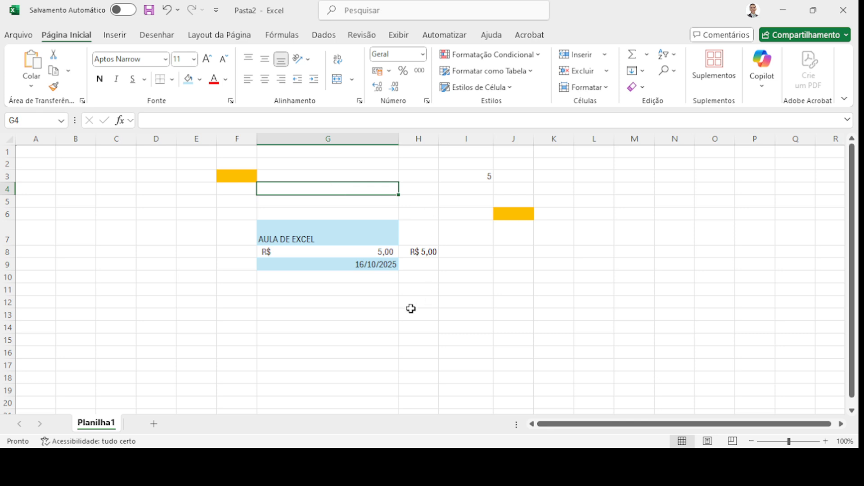
# Step: Enter the number 5 in both cells G12 and H12
pyautogui.click(386, 301)
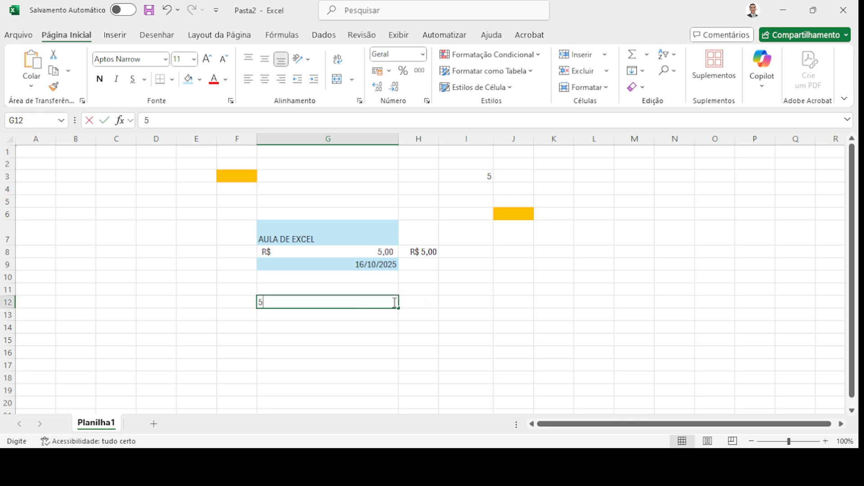
pyautogui.write('5')
pyautogui.click(419, 301)
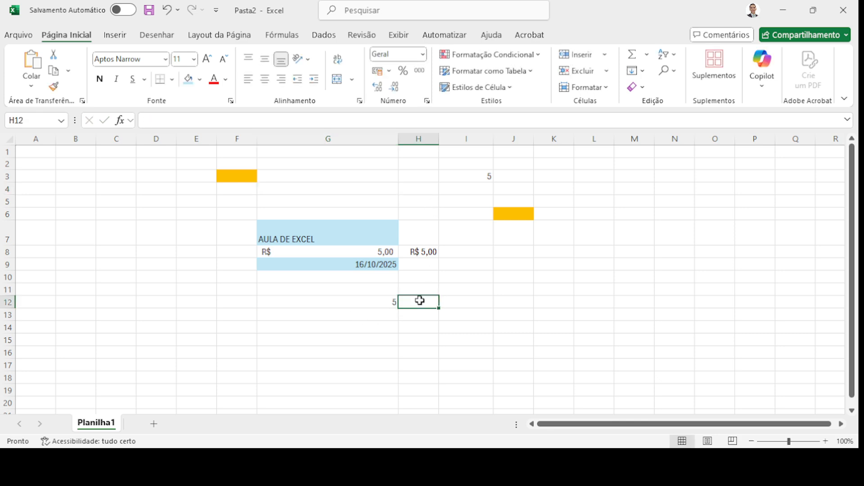
pyautogui.write('5')
# Step: Apply the Texto format to cells G12:H12 and select cell G12 to review its format
pyautogui.moveTo(374, 303); pyautogui.dragTo(433, 302)
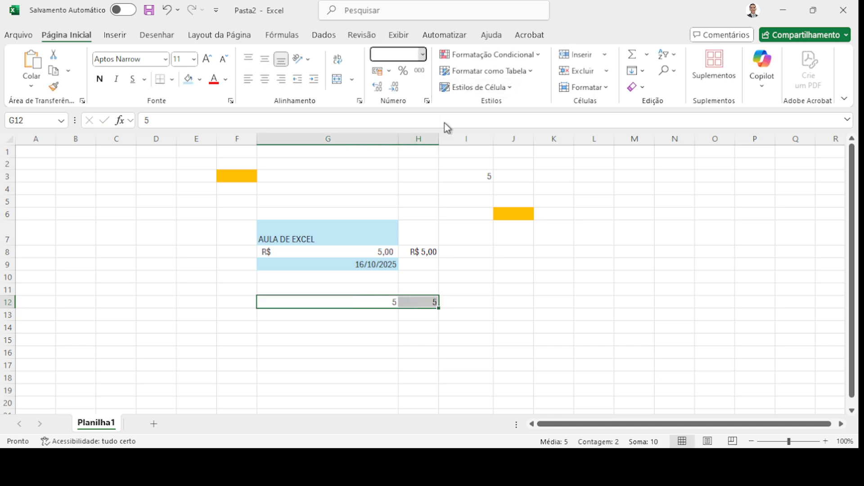
pyautogui.click(432, 322)
pyautogui.click(349, 325)
pyautogui.click(340, 300)
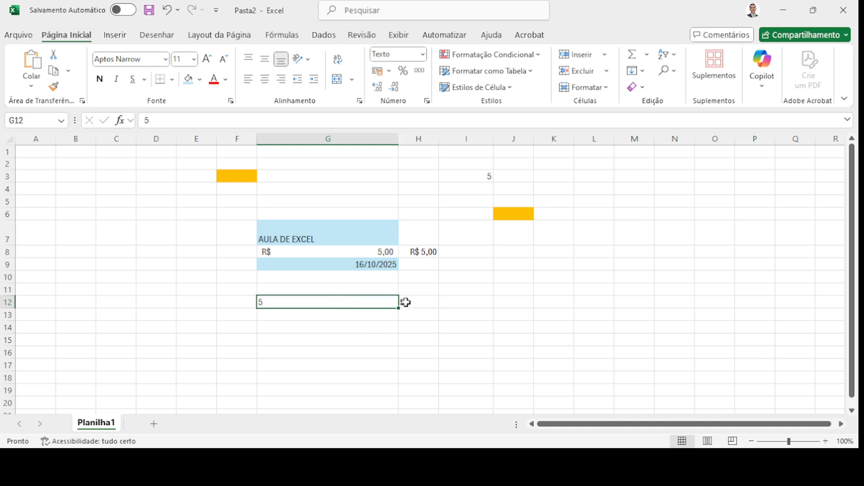
# Step: Select cells G12:H12 and autofit column G to its contents
pyautogui.click(417, 303)
pyautogui.moveTo(396, 302); pyautogui.dragTo(418, 302)
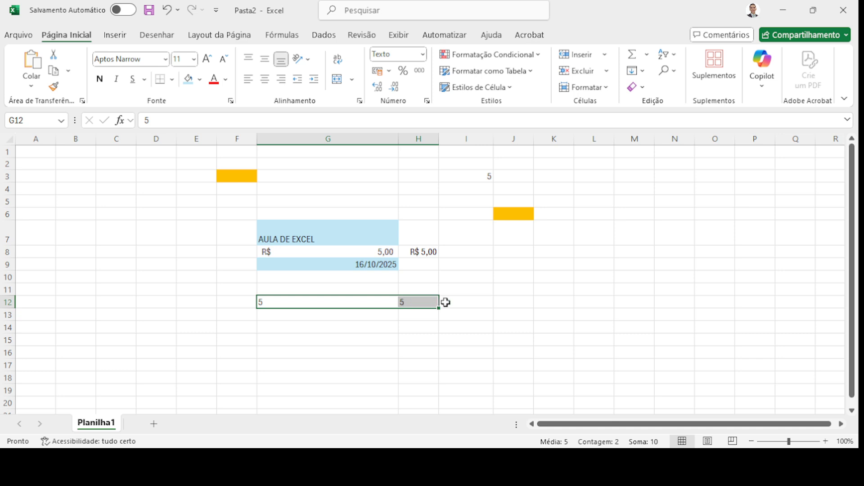
pyautogui.doubleClick(398, 136)
# Step: Set the number format of cells G12:H12 back to Geral and leave the cells
pyautogui.moveTo(288, 303); pyautogui.dragTo(335, 302)
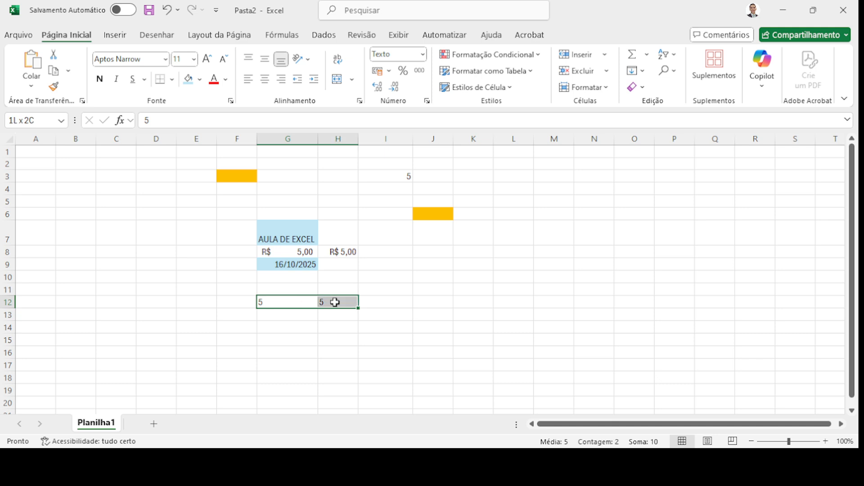
pyautogui.click(424, 54)
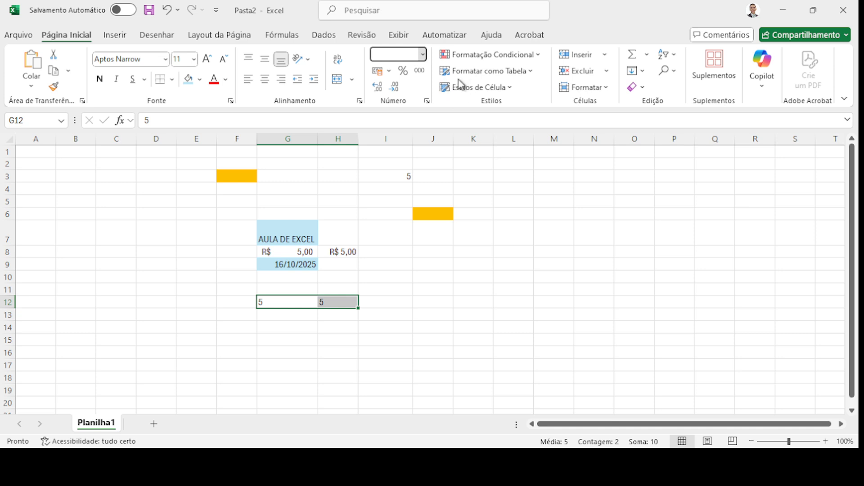
pyautogui.press('Return')
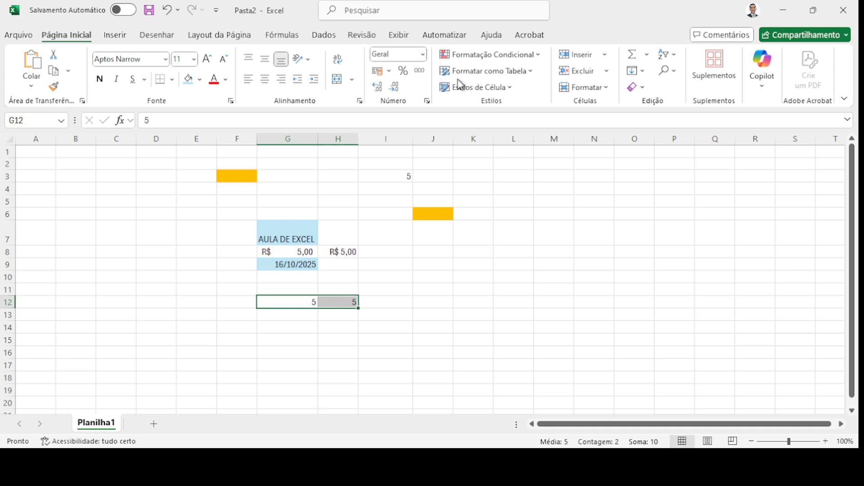
pyautogui.click(390, 317)
pyautogui.moveTo(353, 304); pyautogui.dragTo(275, 219)
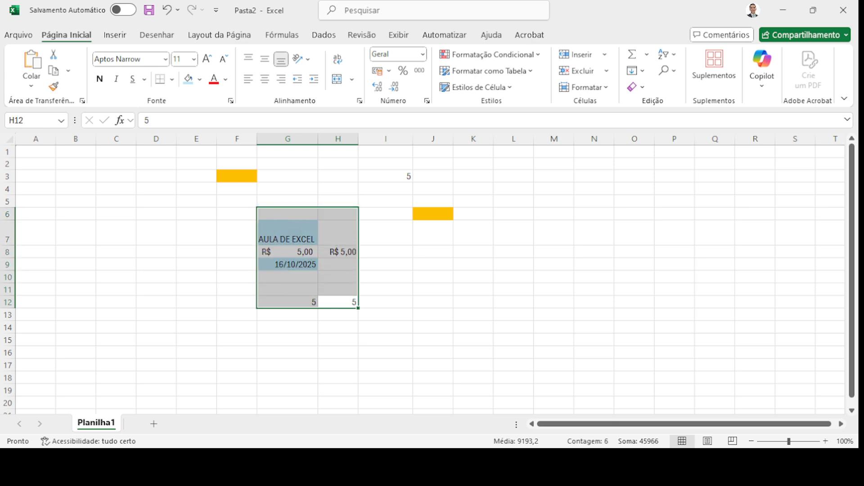
pyautogui.scroll(-1, 373, 263)
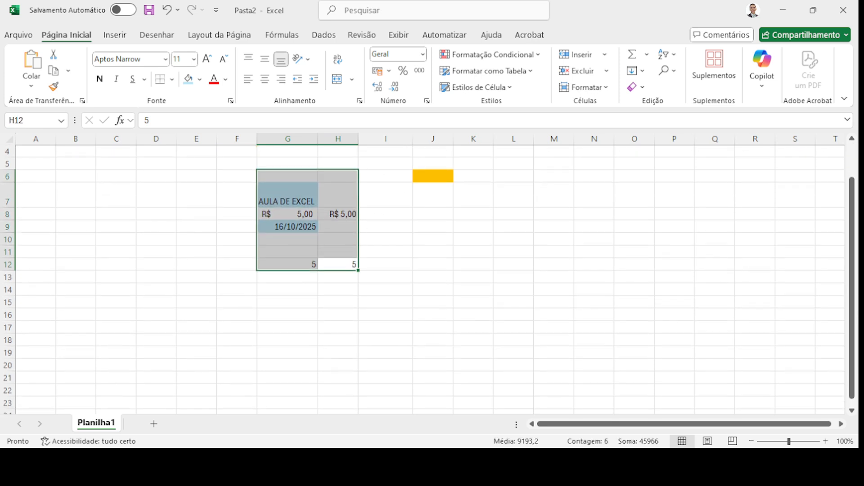
pyautogui.click(423, 301)
pyautogui.scroll(1, 381, 258)
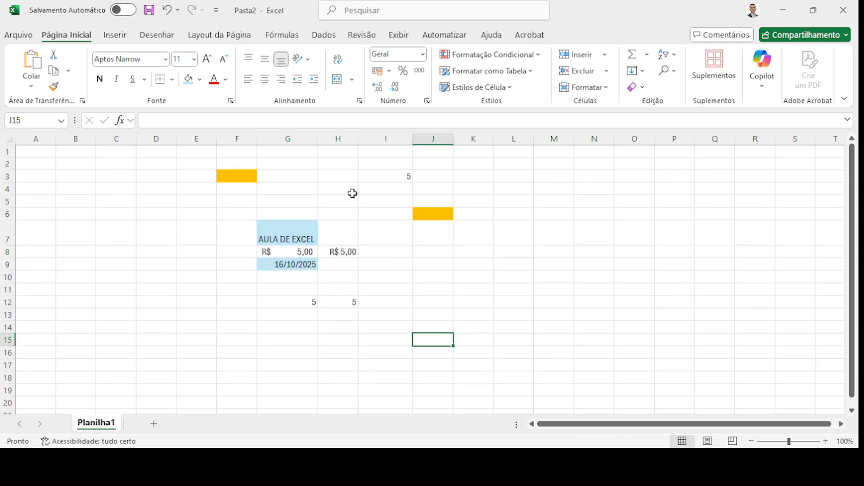
# Step: Remove the fill colours from all cells in the range E2:K16
pyautogui.moveTo(214, 164); pyautogui.dragTo(481, 347)
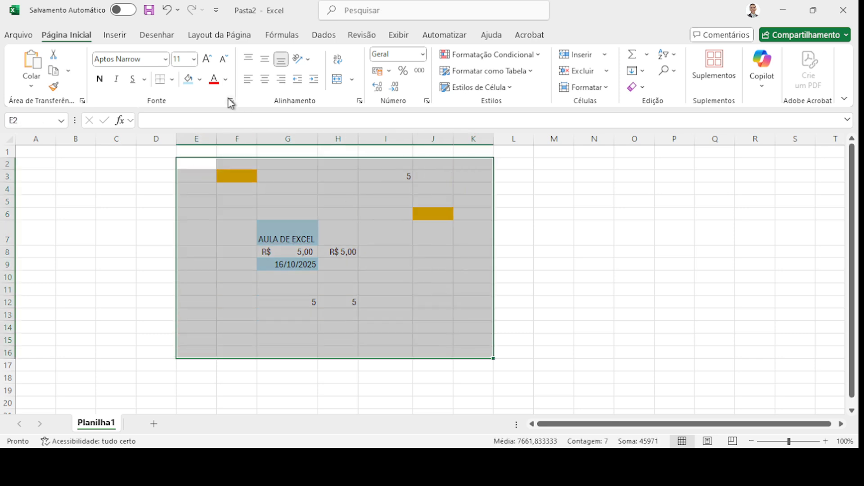
pyautogui.click(188, 79)
pyautogui.hotkey('ctrl', 'z')
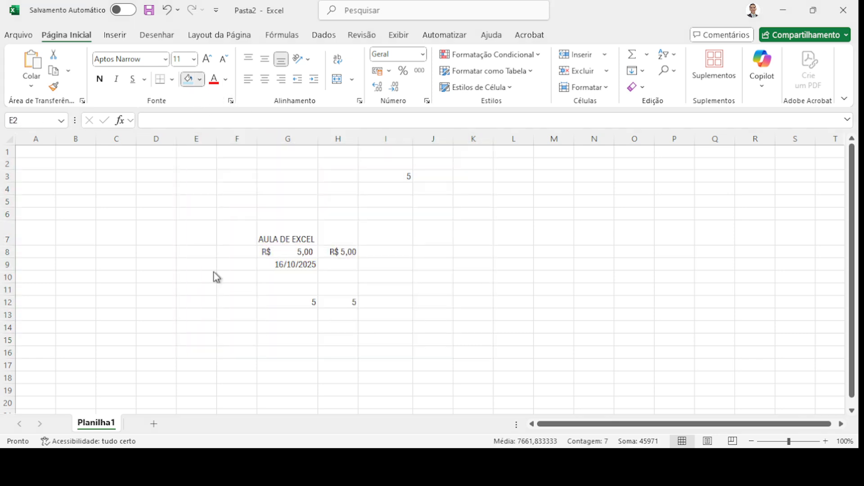
pyautogui.click(441, 279)
# Step: Delete all contents of the range E2:K15 and narrow column G slightly
pyautogui.moveTo(214, 165); pyautogui.dragTo(466, 327)
pyautogui.moveTo(212, 164); pyautogui.dragTo(457, 336)
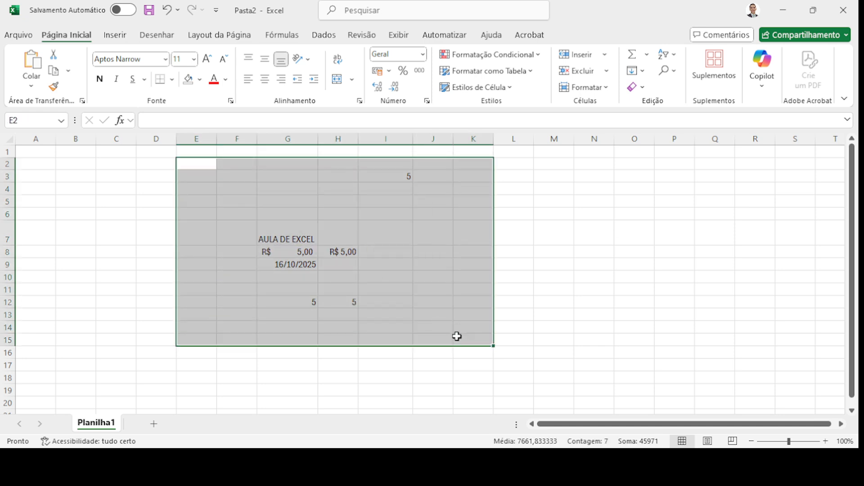
pyautogui.press('Delete')
pyautogui.click(309, 238)
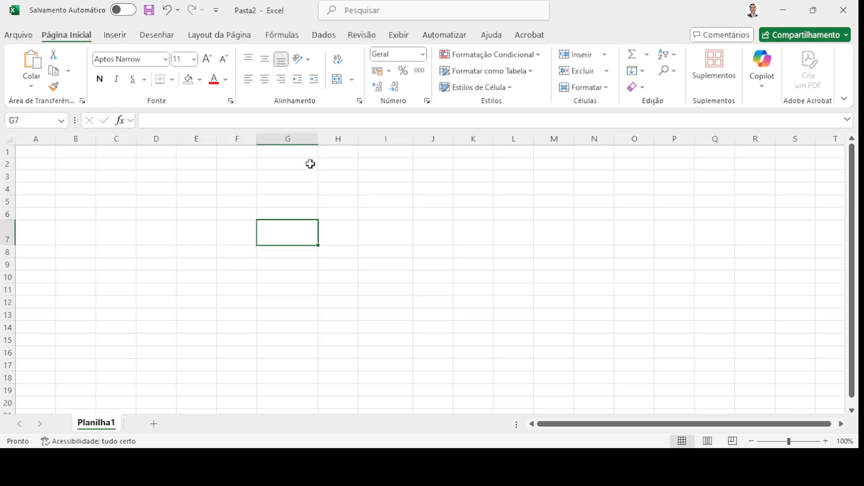
pyautogui.moveTo(316, 141); pyautogui.dragTo(307, 140)
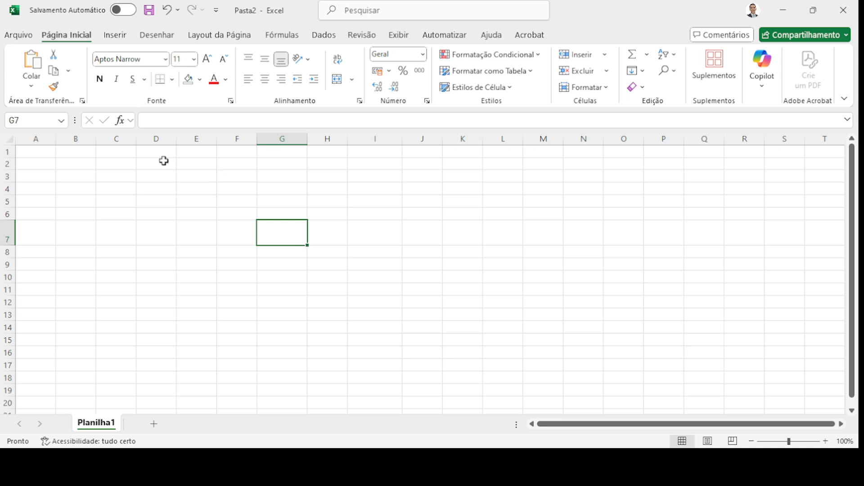
# Step: Enter the number 10 in each cell from E2 down to E6
pyautogui.click(193, 166)
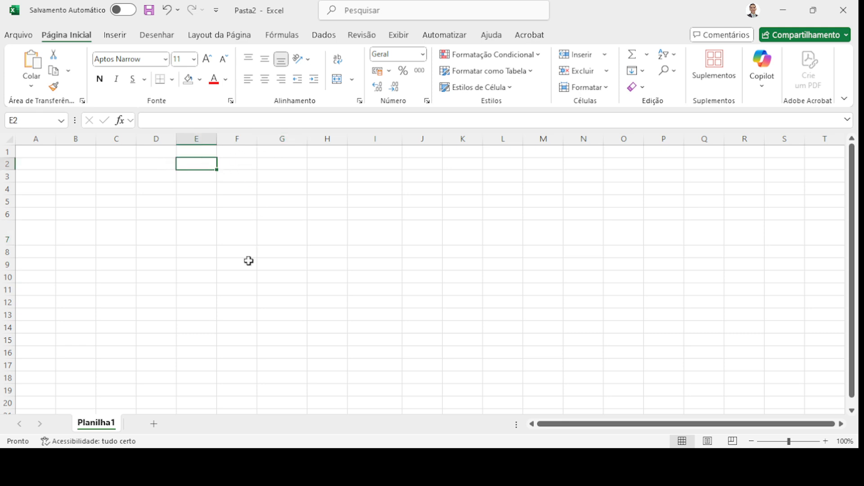
pyautogui.write('10')
pyautogui.press('Return')
pyautogui.write('10')
pyautogui.press('Return')
pyautogui.write('10')
pyautogui.press('Return')
pyautogui.write('10')
pyautogui.press('Return')
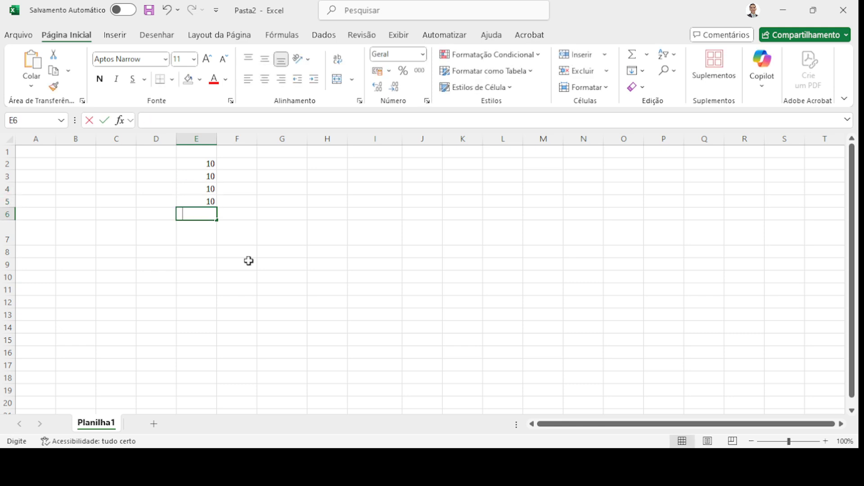
pyautogui.write('10')
pyautogui.press('Return')
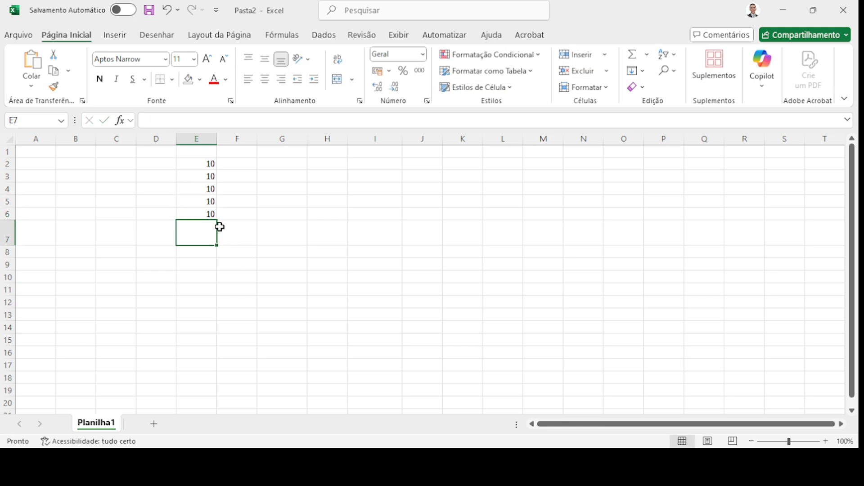
# Step: Apply a light grey fill to the number cells E2:E6
pyautogui.moveTo(200, 164); pyautogui.dragTo(202, 215)
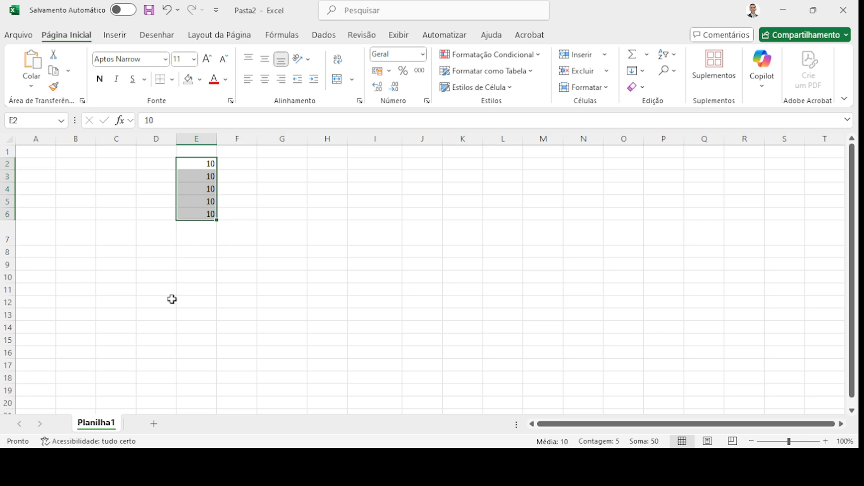
pyautogui.click(206, 225)
pyautogui.click(198, 164)
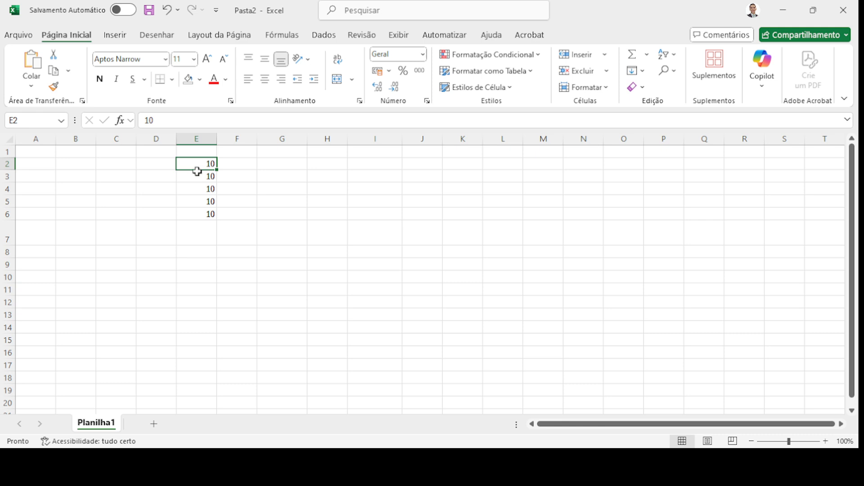
pyautogui.moveTo(197, 165); pyautogui.dragTo(199, 210)
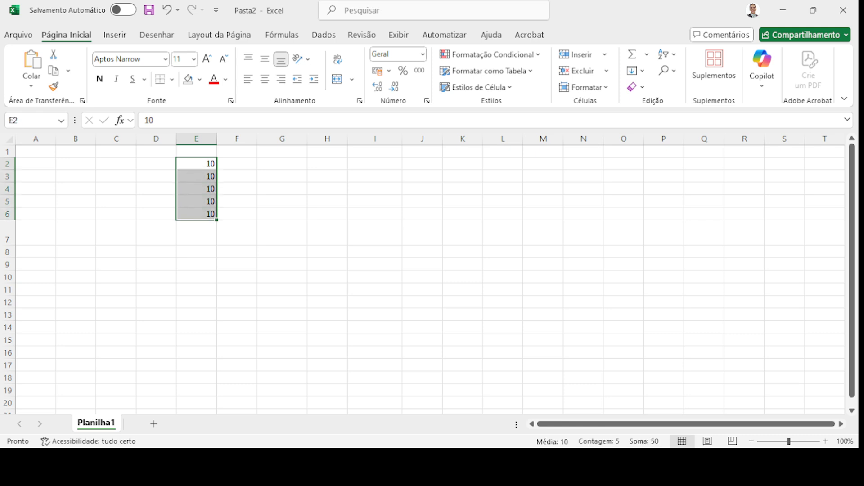
pyautogui.hotkey('alt', 'Tab')
pyautogui.click(247, 189)
pyautogui.moveTo(204, 161); pyautogui.dragTo(203, 208)
pyautogui.click(196, 80)
pyautogui.hotkey('ctrl', 'z')
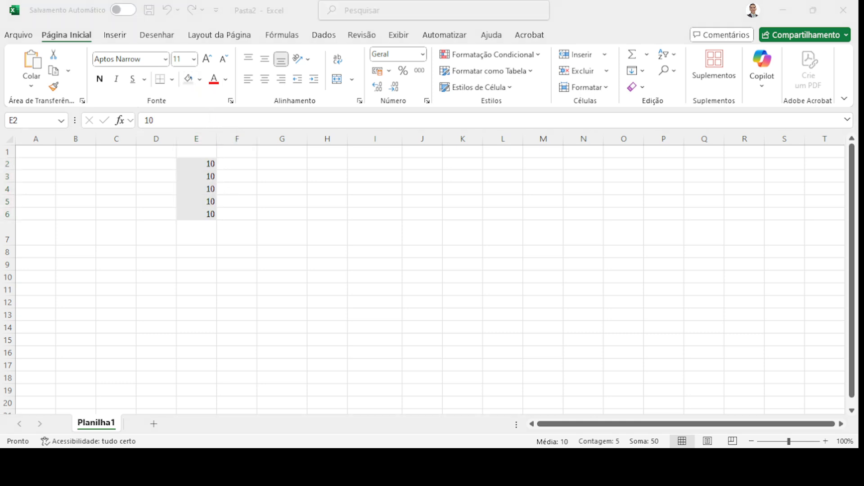
# Step: Select the range E2:E6 and clear the selection by choosing cell F3
pyautogui.moveTo(205, 158); pyautogui.dragTo(198, 210)
pyautogui.click(249, 167)
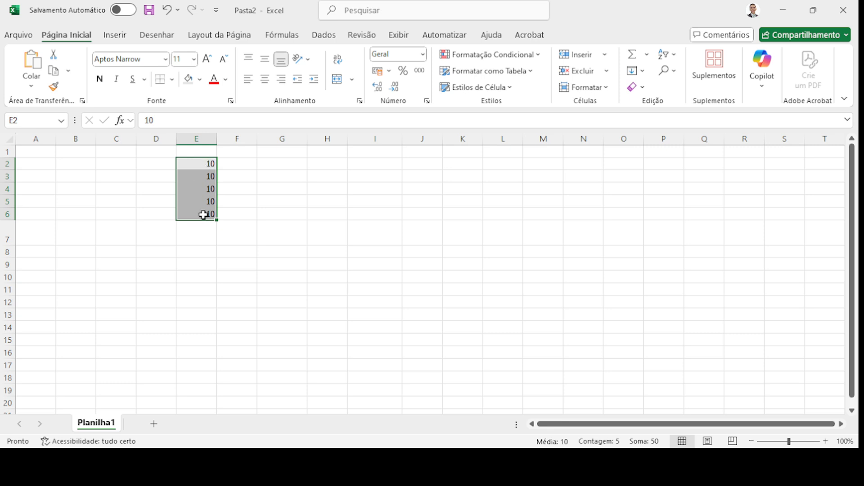
pyautogui.click(239, 173)
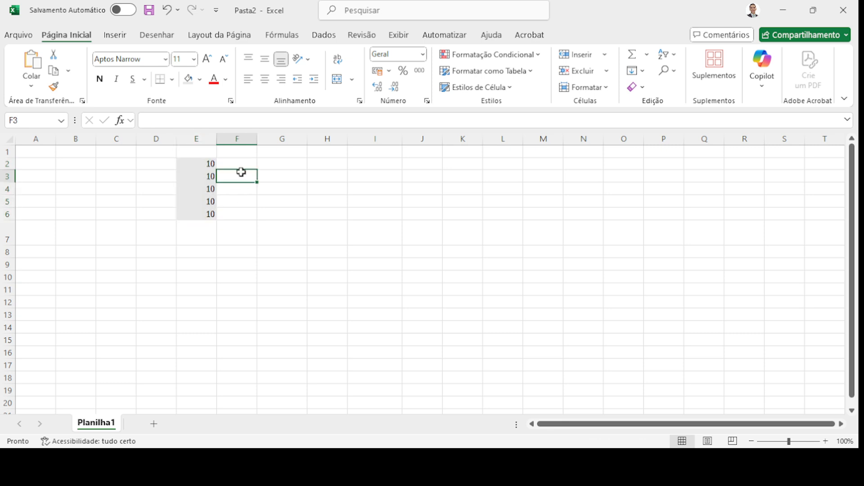
# Step: Extend the selection cell by cell from E2 to E6, shrink it back to E2 and extend it again
pyautogui.click(197, 165)
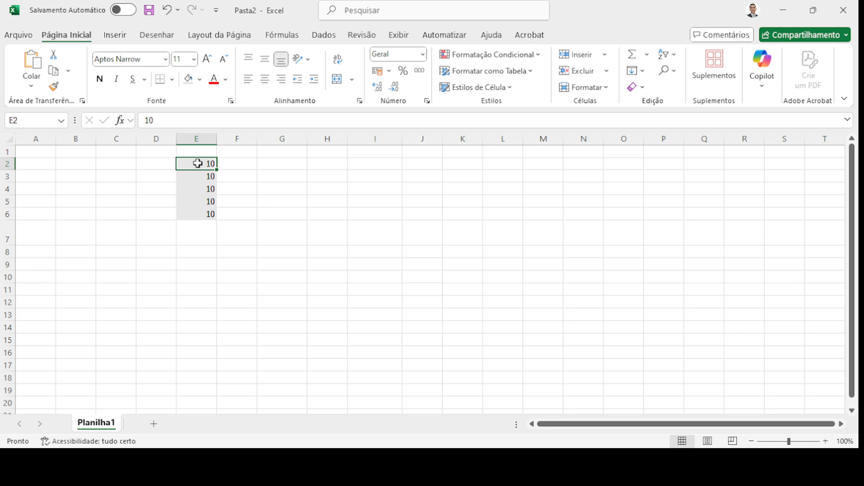
pyautogui.hotkey('shift', 'Down')
pyautogui.hotkey('shift', 'Down')
pyautogui.hotkey('shift', 'Down')
pyautogui.hotkey('shift', 'Down')
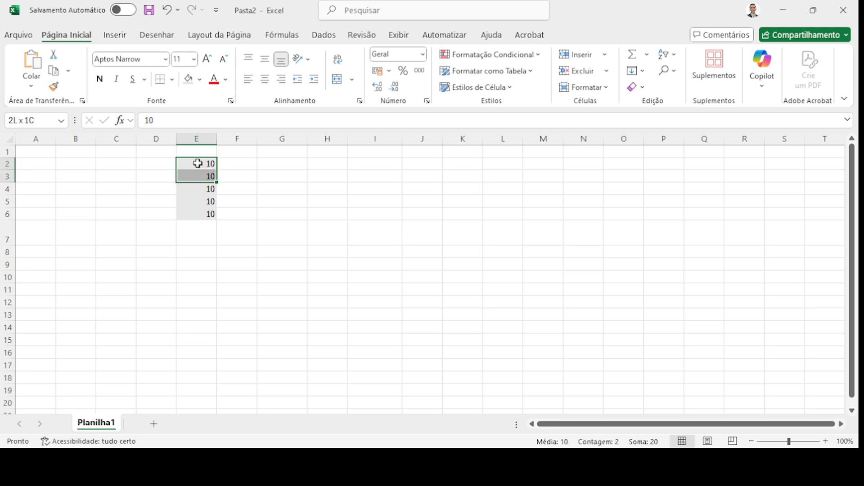
pyautogui.hotkey('shift', 'Up')
pyautogui.hotkey('shift', 'Up')
pyautogui.hotkey('shift', 'Up')
pyautogui.hotkey('shift', 'Up')
pyautogui.hotkey('shift', 'Down')
pyautogui.hotkey('shift', 'Down')
pyautogui.hotkey('shift', 'Down')
pyautogui.hotkey('shift', 'Down')
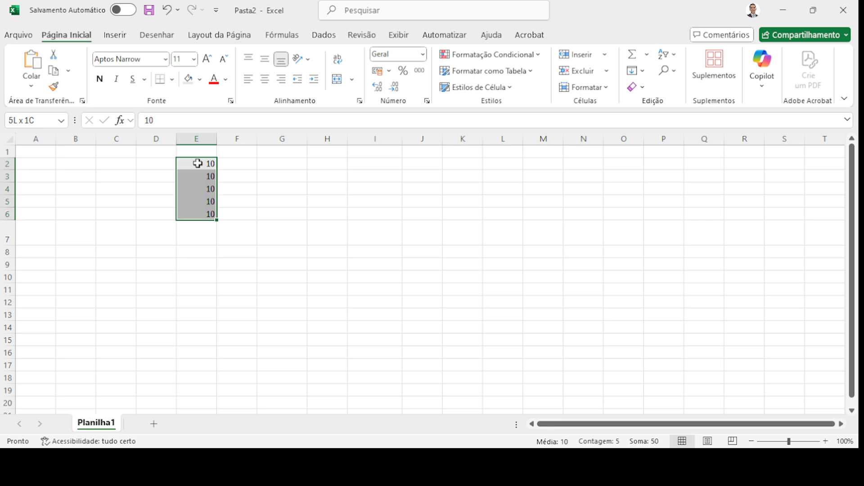
# Step: Select the numbers together with the empty cell below, E2:E7, and apply the light grey fill
pyautogui.click(201, 186)
pyautogui.click(204, 162)
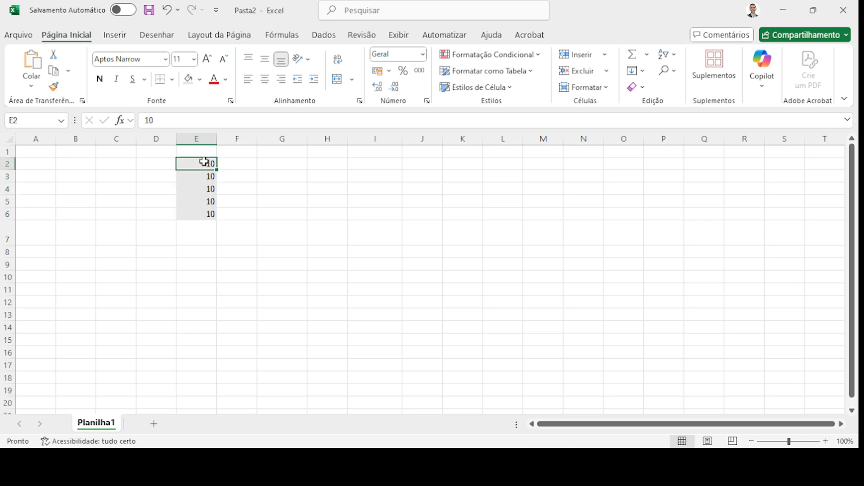
pyautogui.moveTo(204, 162); pyautogui.dragTo(193, 241)
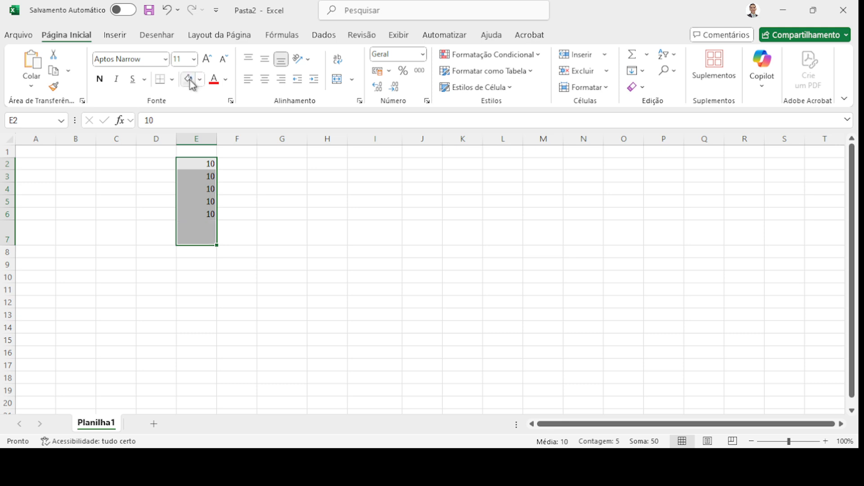
pyautogui.hotkey('alt', 'Tab')
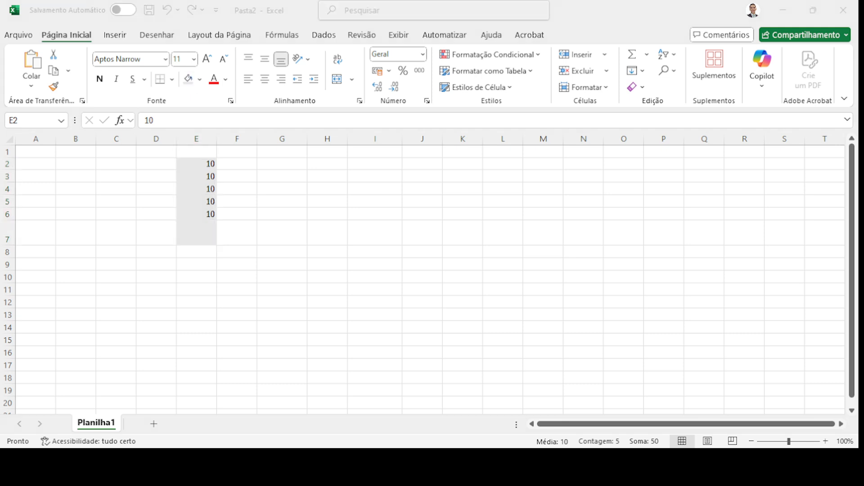
pyautogui.hotkey('alt', 'Tab')
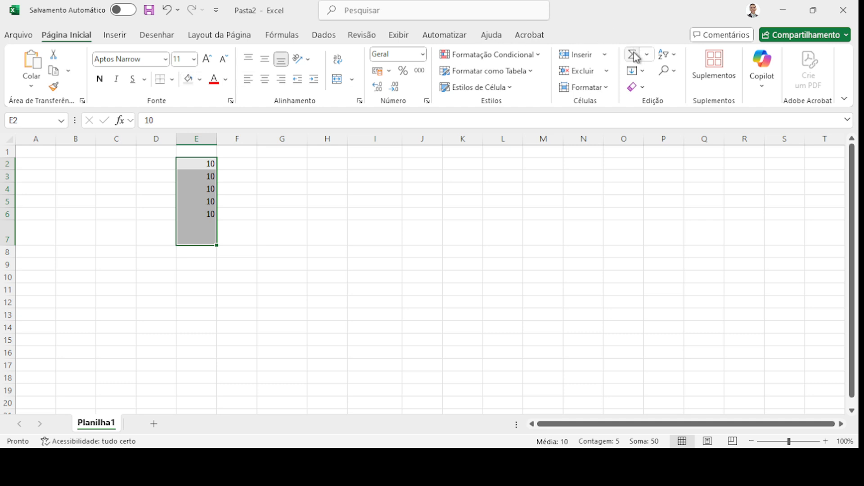
pyautogui.hotkey('alt', 'Tab')
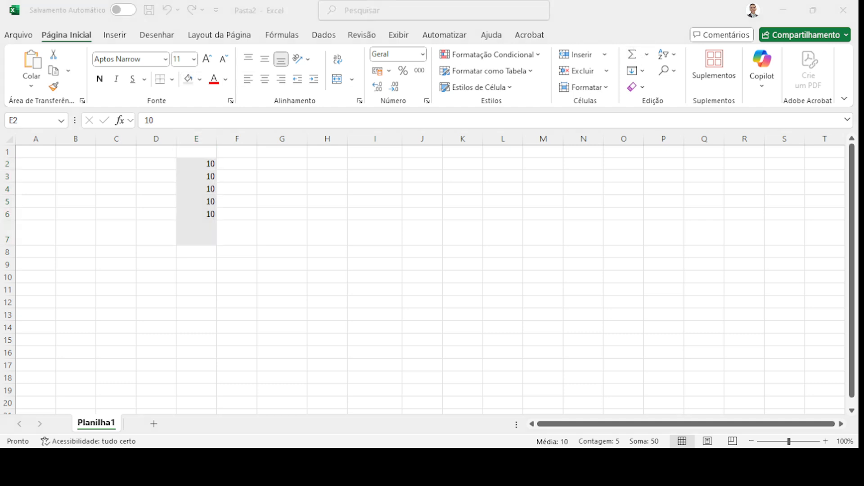
pyautogui.hotkey('alt', 'Tab')
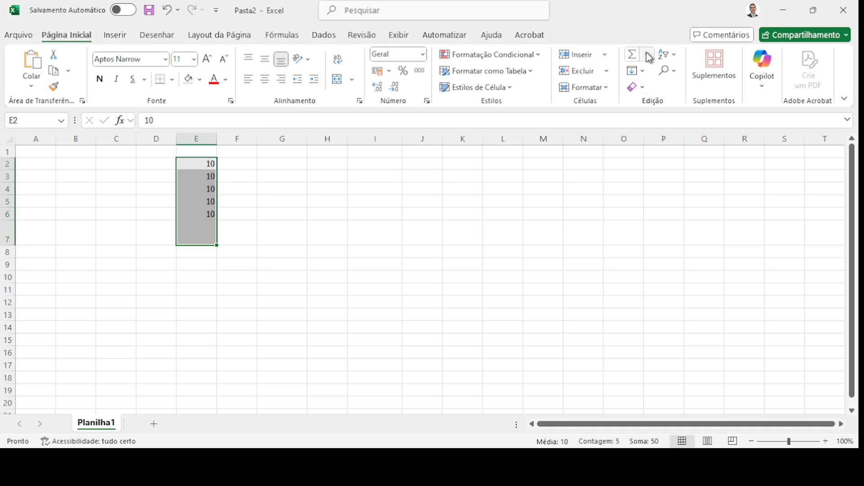
pyautogui.hotkey('alt', 'Tab')
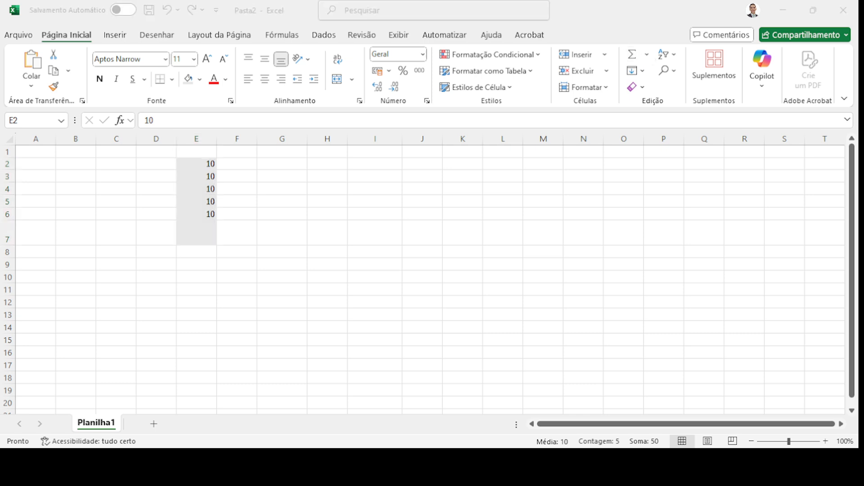
pyautogui.hotkey('alt', 'Tab')
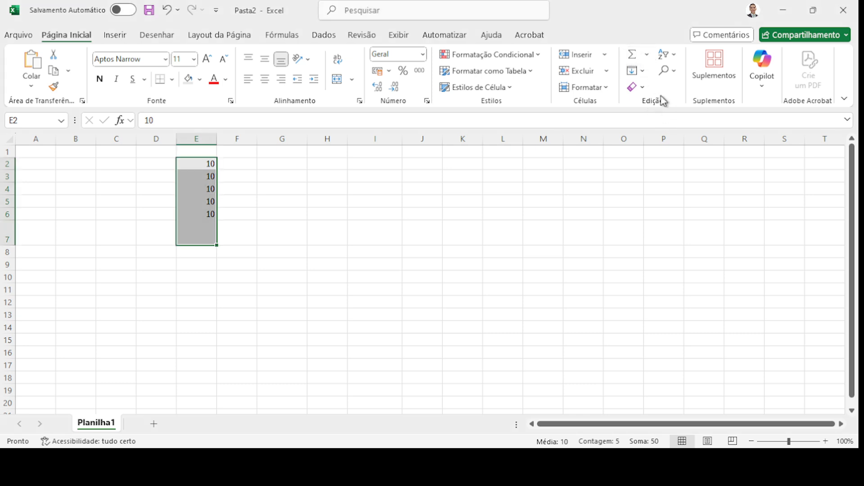
# Step: Insert an automatic sum of E2:E6 in cell E7 and select that cell to review its formula
pyautogui.click(633, 57)
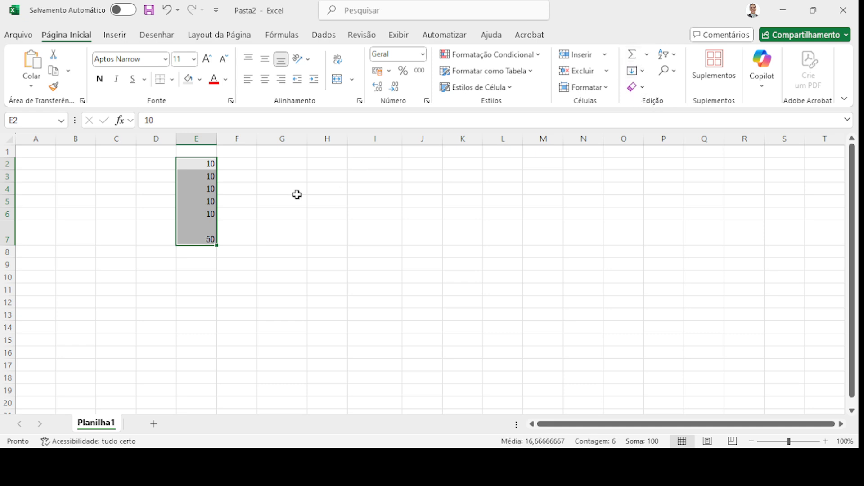
pyautogui.click(205, 238)
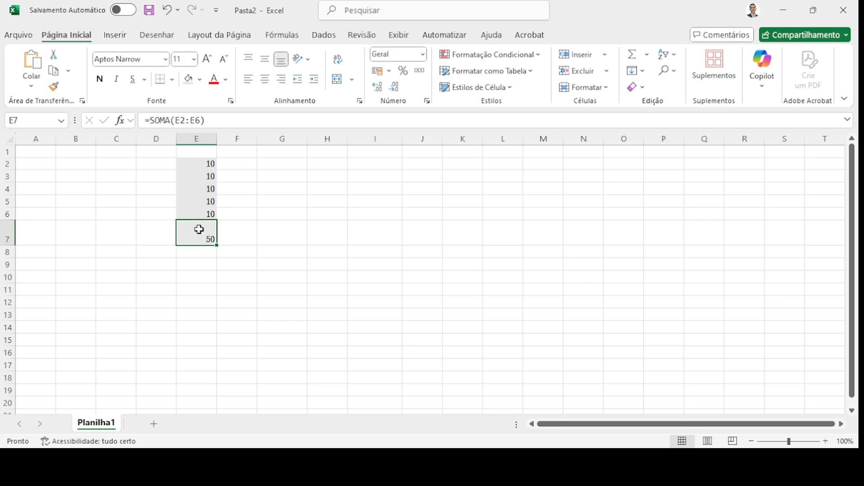
pyautogui.click(235, 233)
pyautogui.click(205, 233)
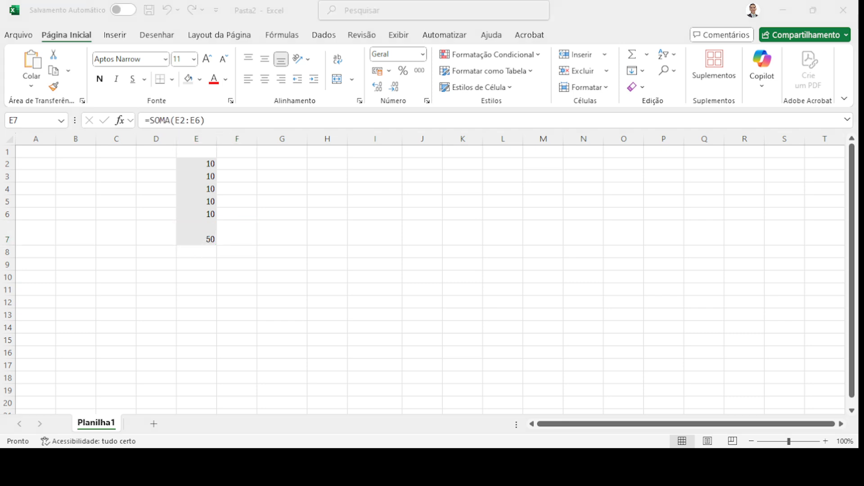